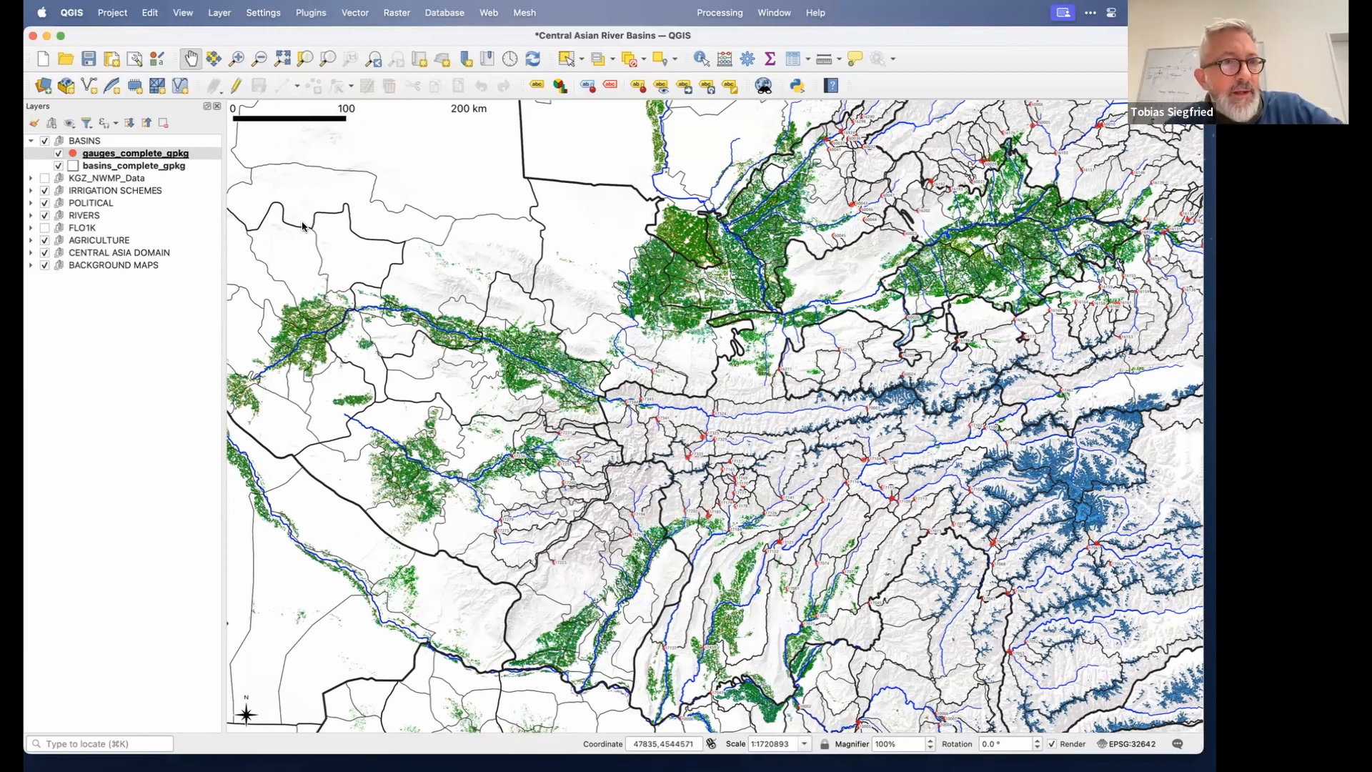
Zoom to the basins_complete_gpkg layer and examine the basins, gauges and rivers across the region.
{"action": "left_click", "coordinate": [125, 167]}
{"action": "right_click", "coordinate": [125, 168]}
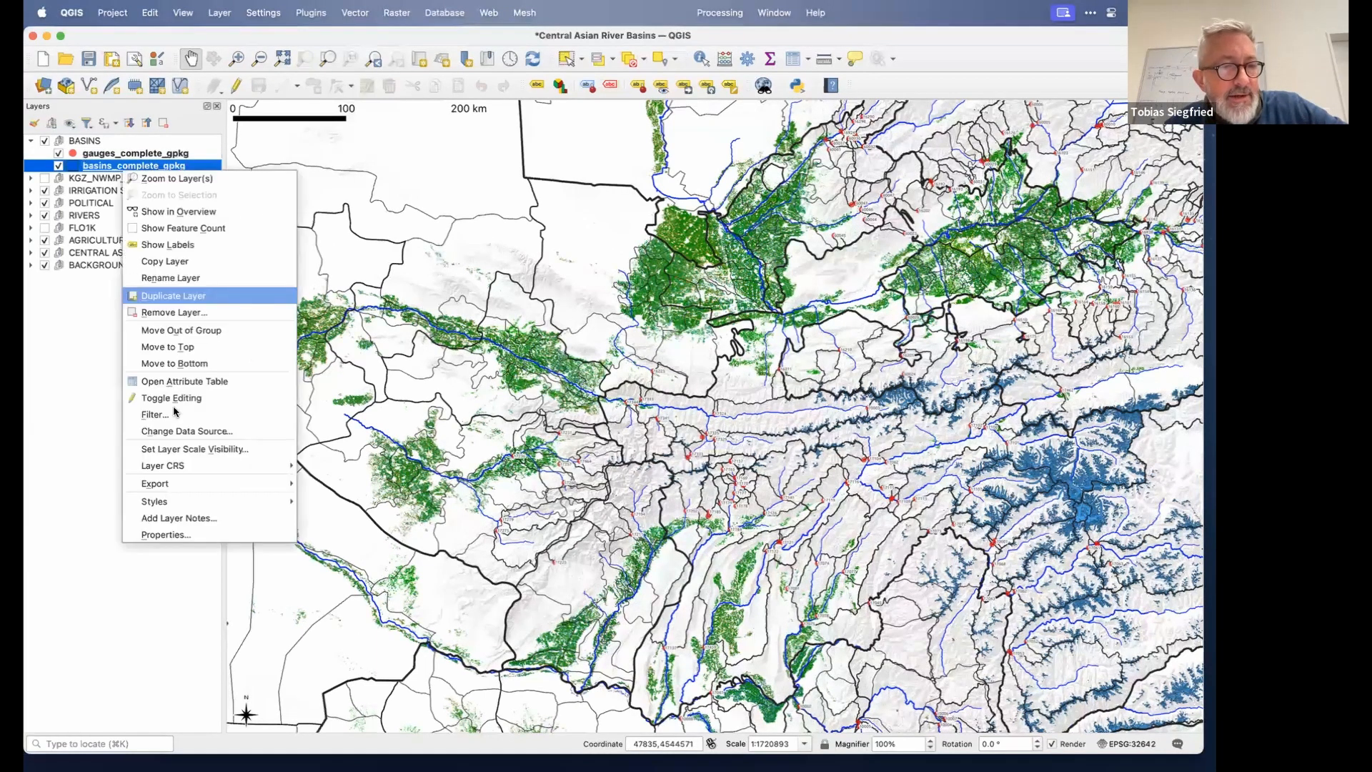
{"action": "left_click", "coordinate": [175, 179]}
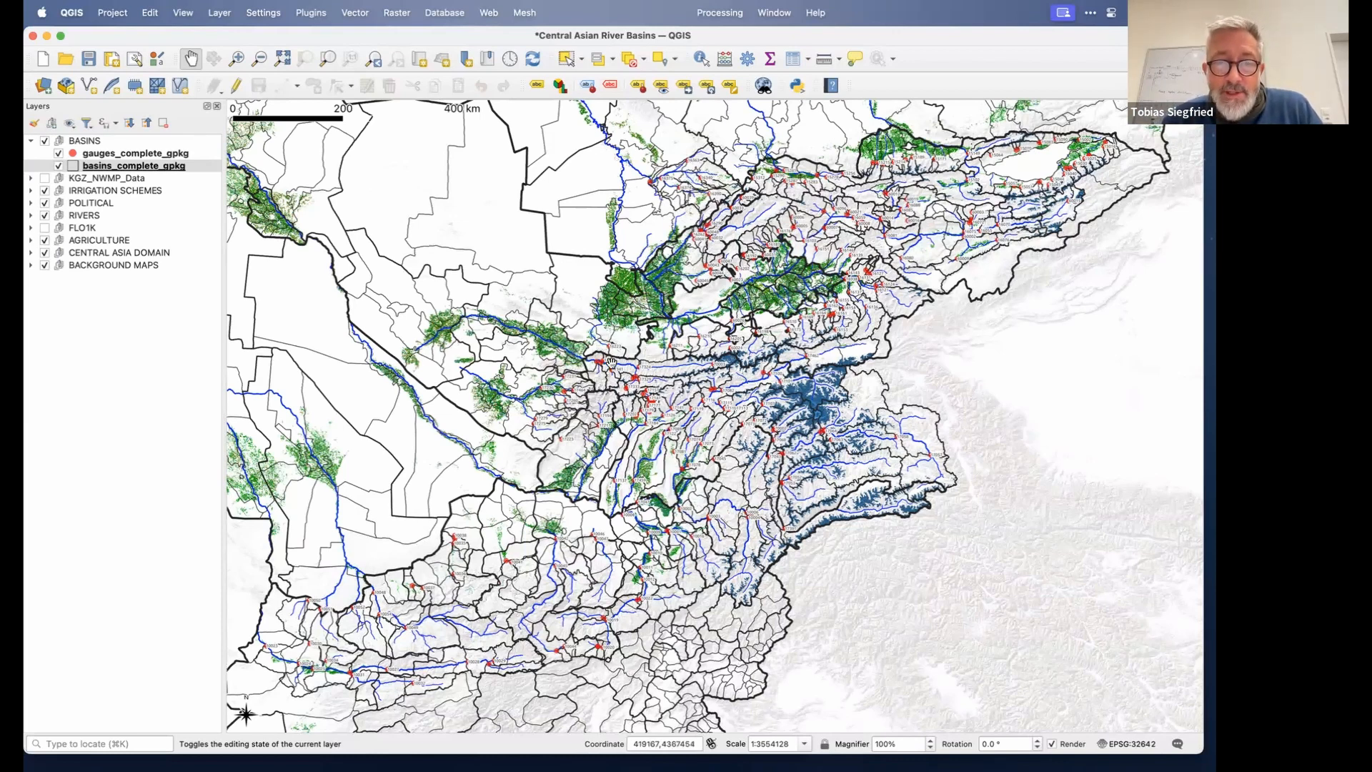
{"action": "scroll", "coordinate": [611, 363], "scroll_direction": "up", "scroll_amount": 2}
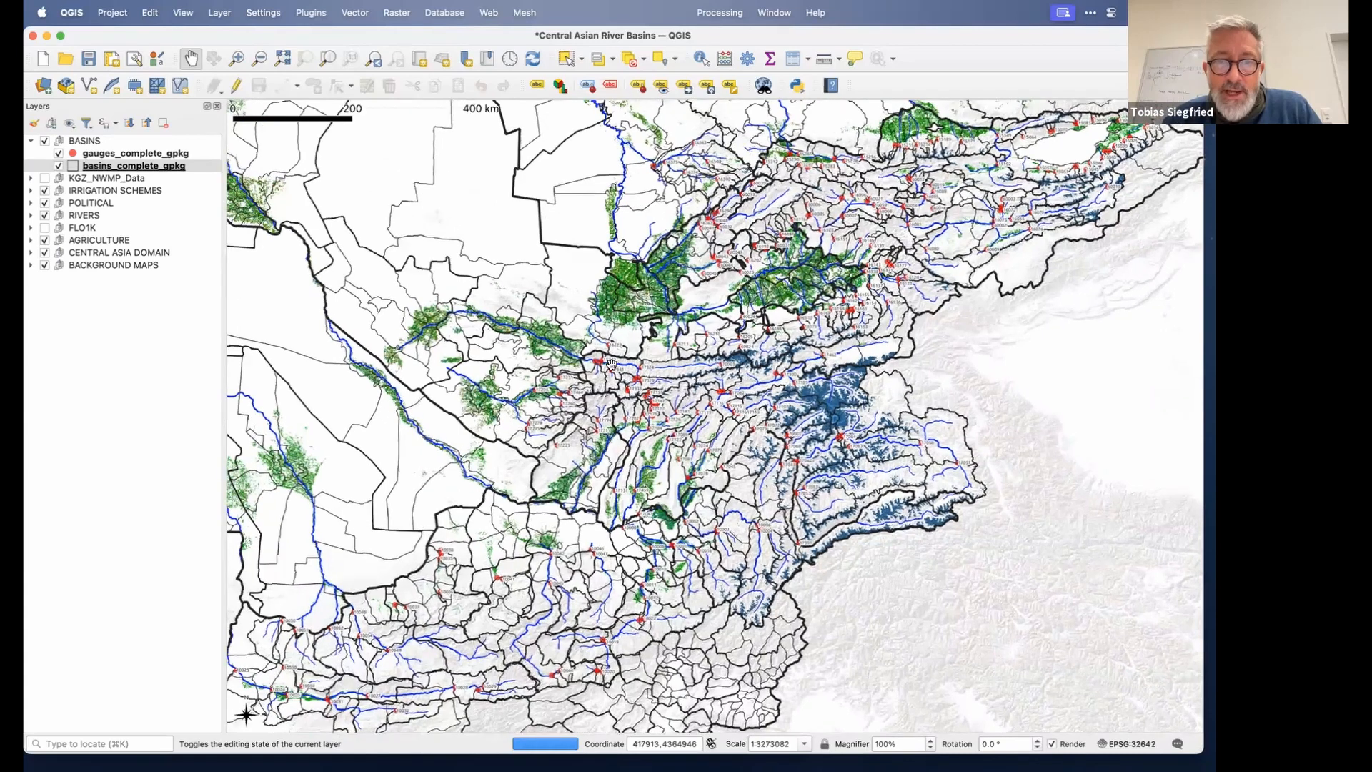
{"action": "scroll", "coordinate": [610, 362], "scroll_direction": "up", "scroll_amount": 2}
{"action": "scroll", "coordinate": [611, 362], "scroll_direction": "up", "scroll_amount": 3}
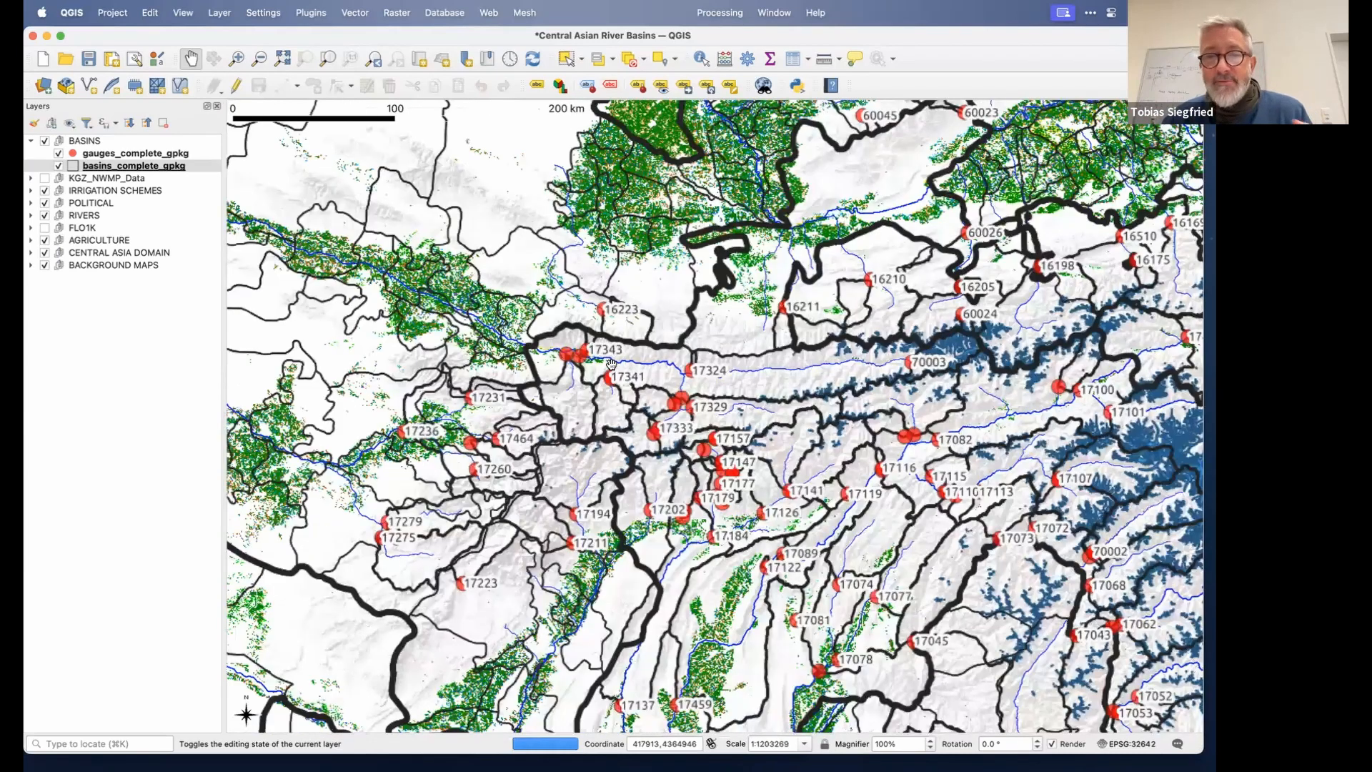
{"action": "scroll", "coordinate": [611, 363], "scroll_direction": "up", "scroll_amount": 2}
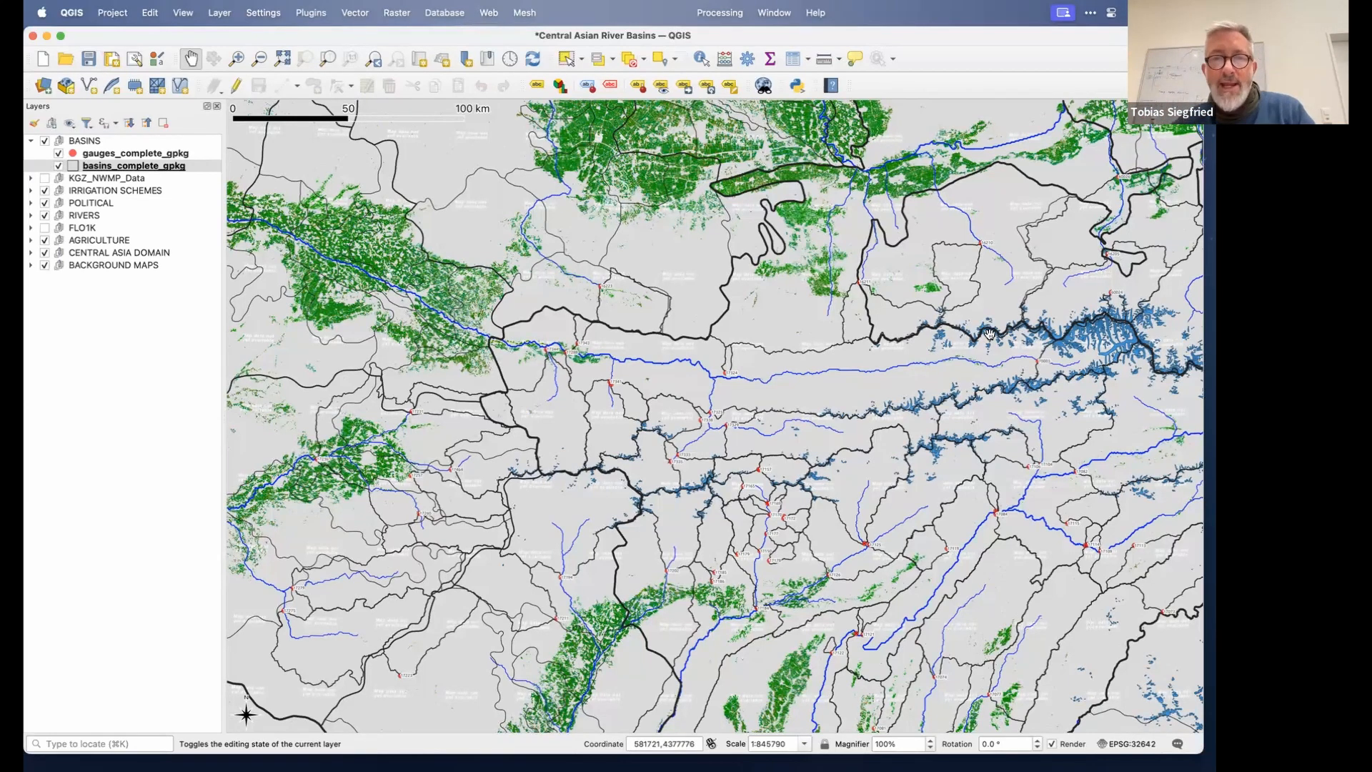
{"action": "scroll", "coordinate": [799, 348], "scroll_direction": "down", "scroll_amount": 2}
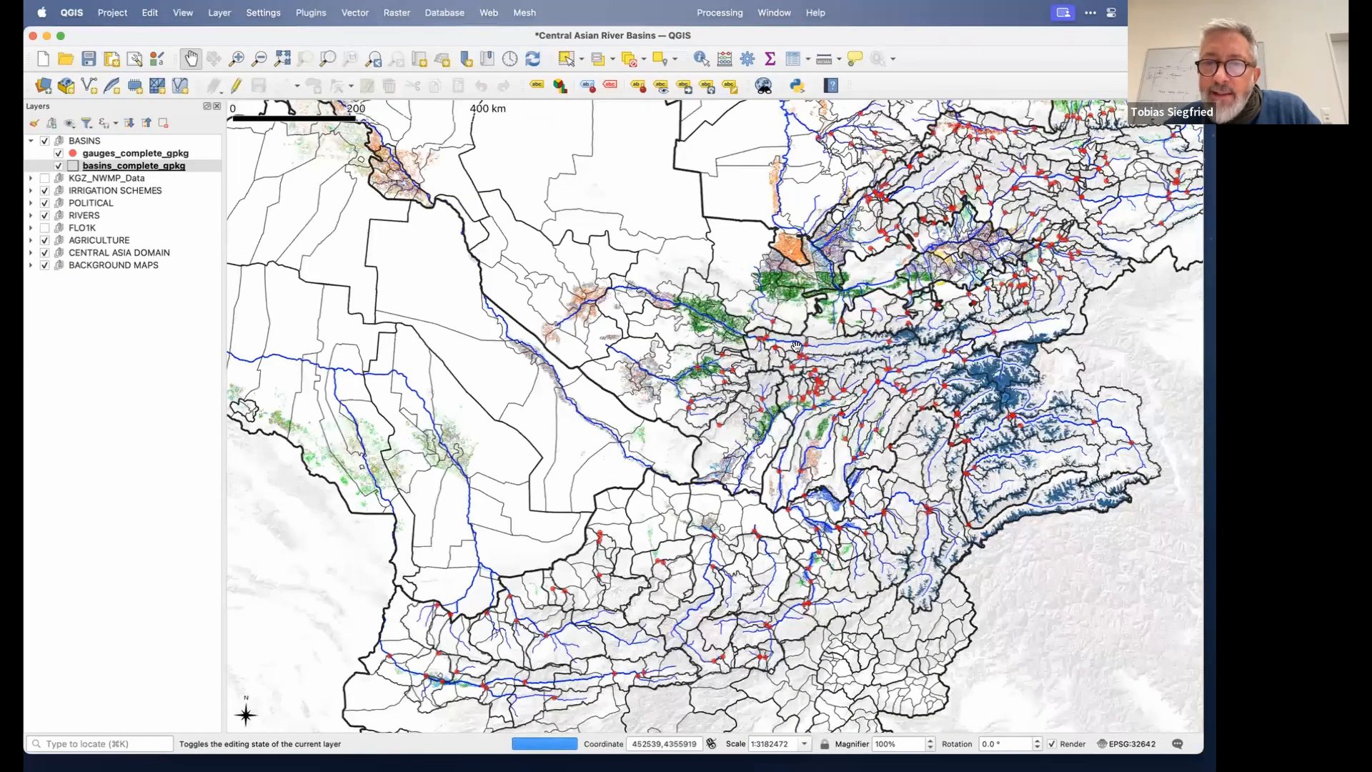
{"action": "scroll", "coordinate": [796, 347], "scroll_direction": "up", "scroll_amount": 1}
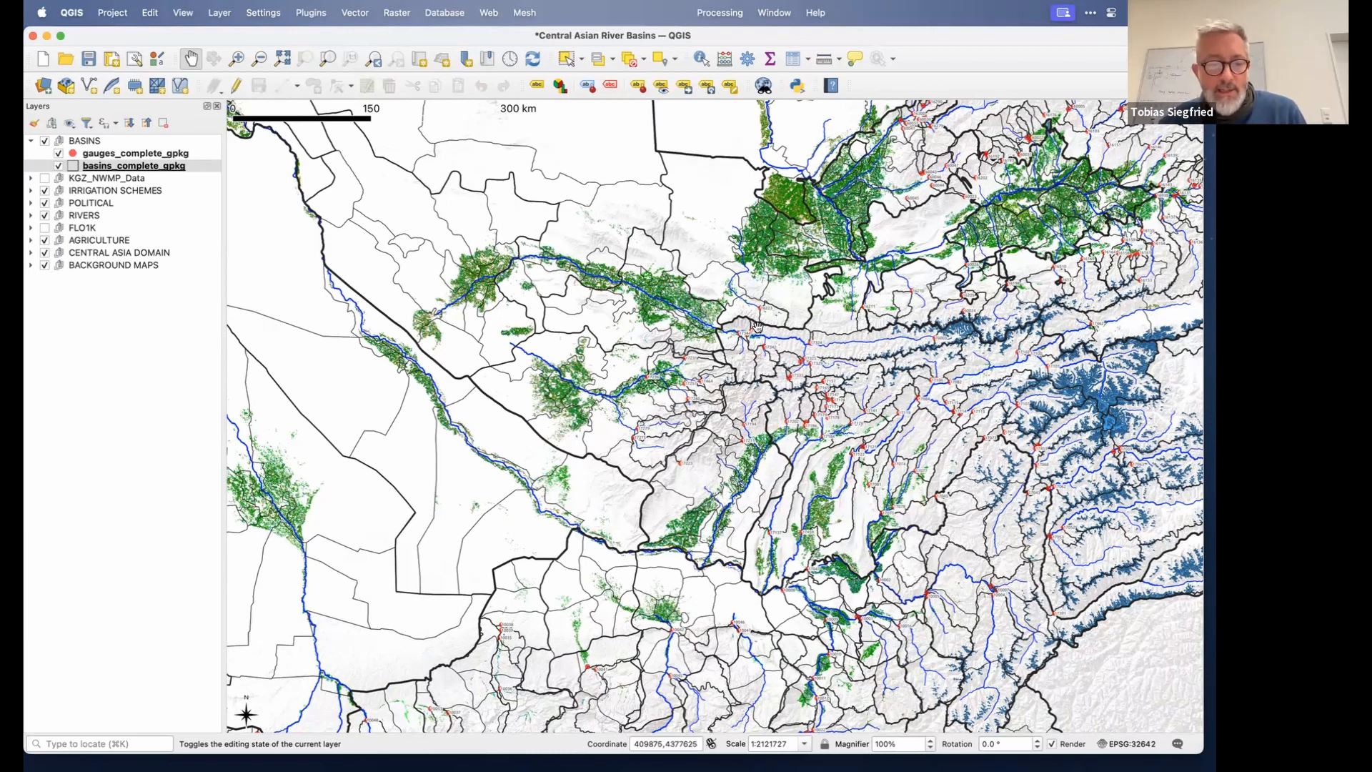
Switch to the RS MINERVE model window on the other desktop.
{"action": "key", "text": "super+Tab"}
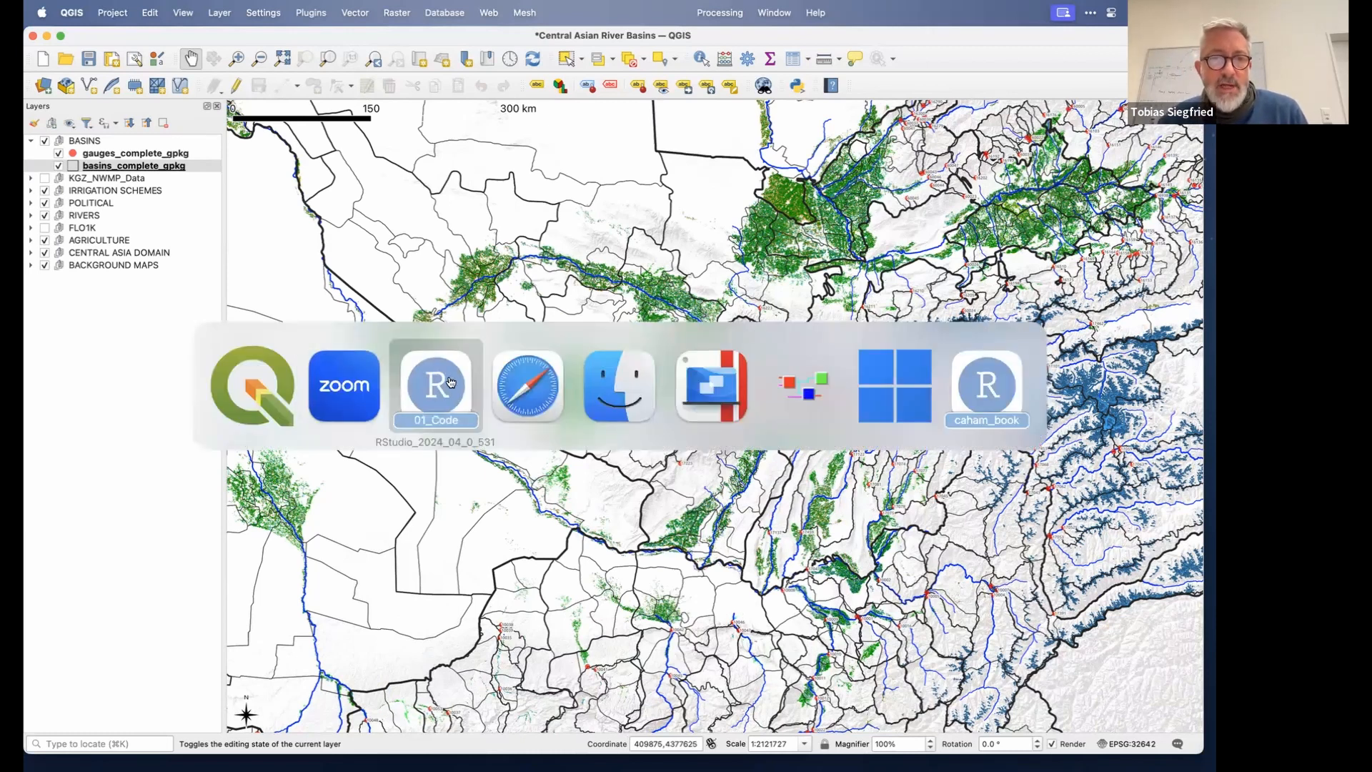
{"action": "left_click", "coordinate": [526, 407]}
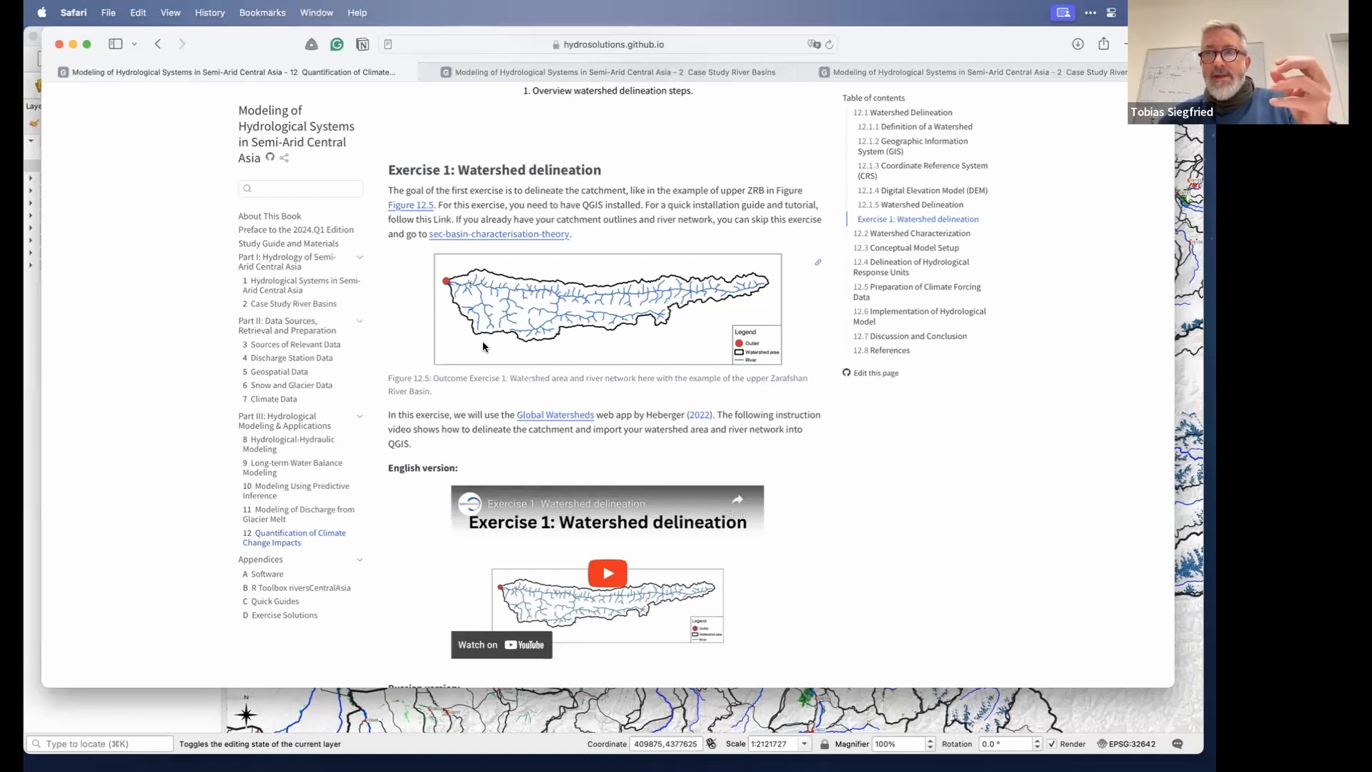
{"action": "key", "text": "ctrl+Right"}
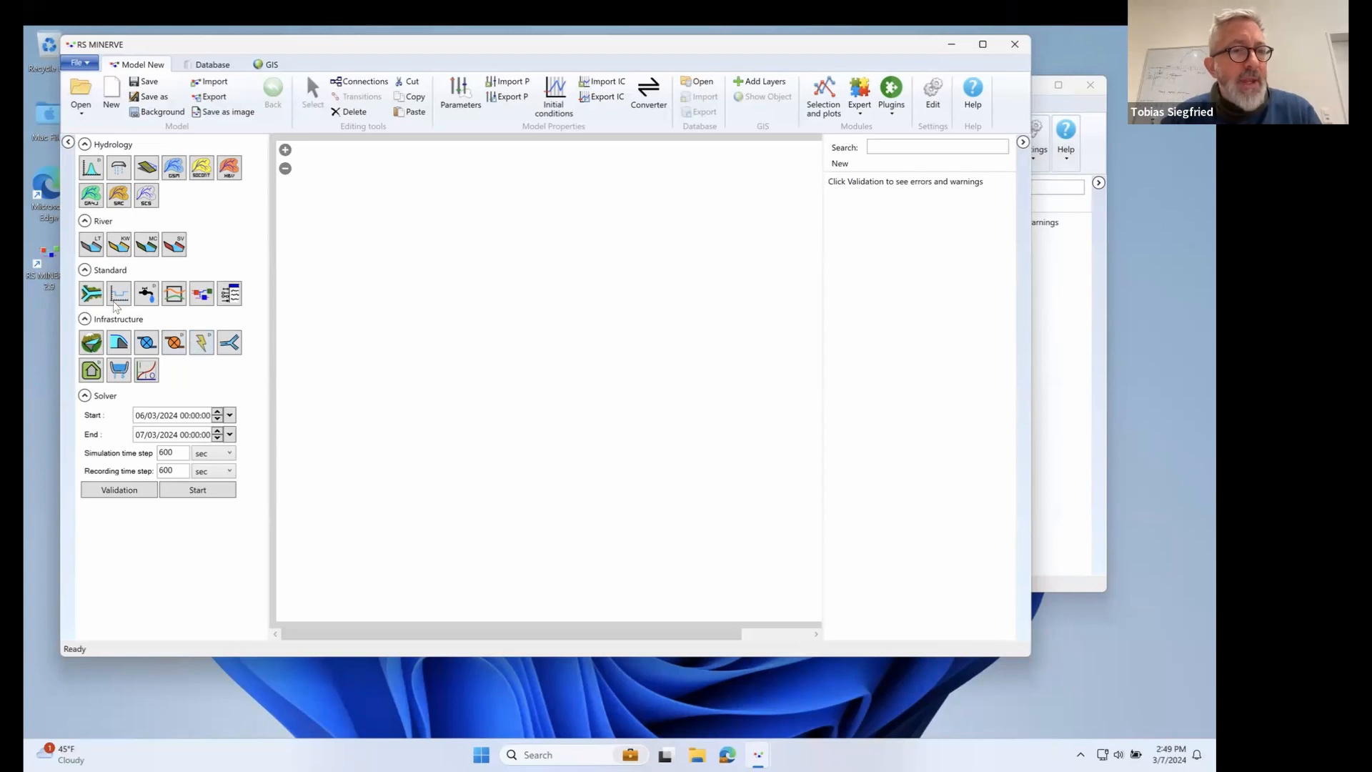
Add a junction to the model canvas and rename it Gauge.
{"action": "left_click", "coordinate": [95, 294]}
{"action": "left_click", "coordinate": [480, 344]}
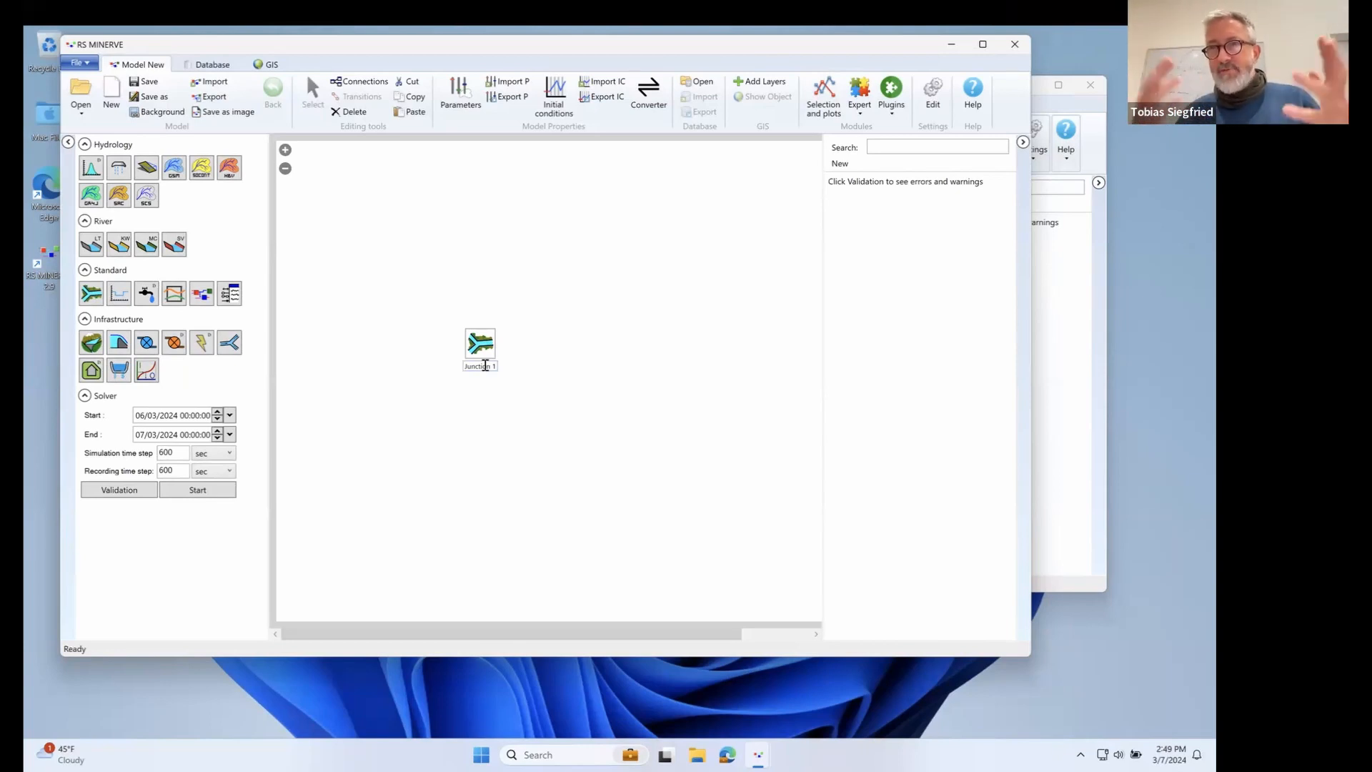
{"action": "double_click", "coordinate": [485, 365]}
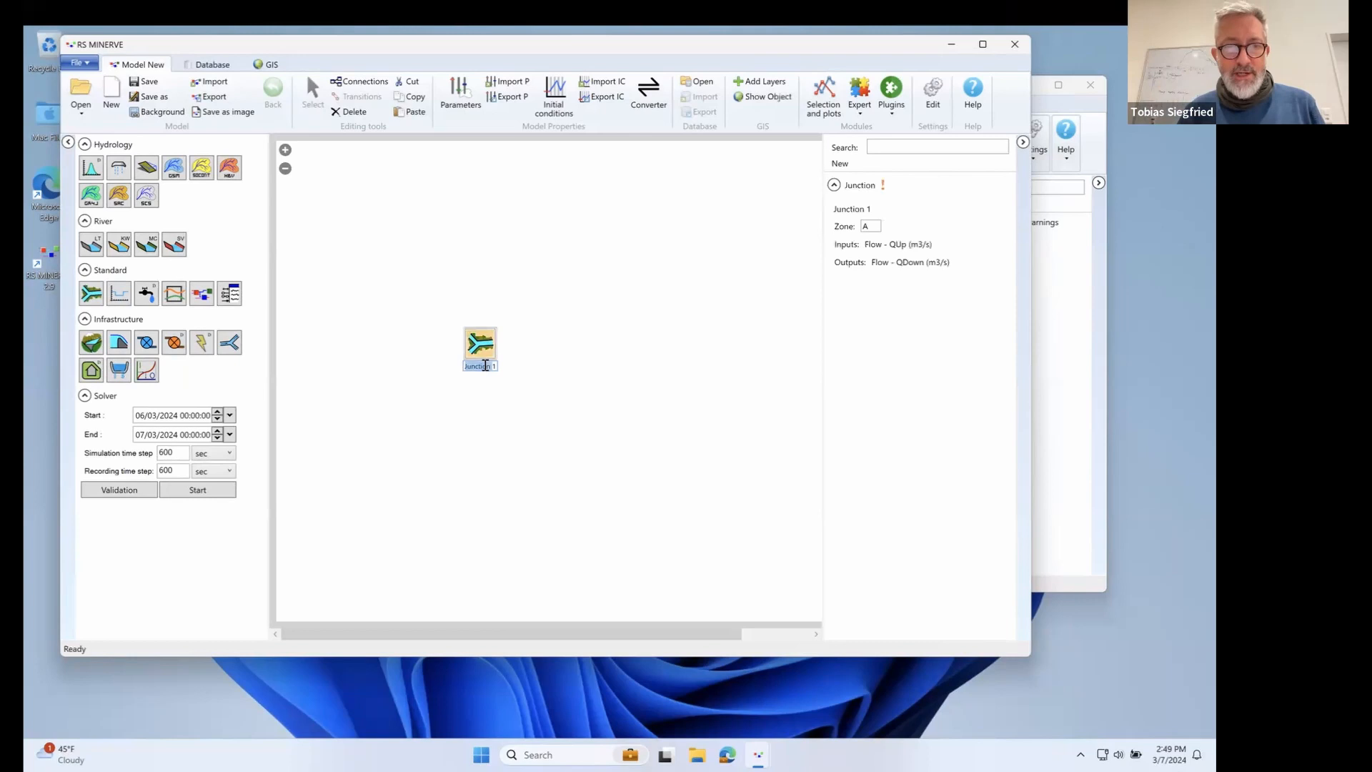
{"action": "left_click", "coordinate": [485, 365]}
{"action": "key", "text": "shift+Left"}
{"action": "key", "text": "shift+Left"}
{"action": "key", "text": "shift+Left"}
{"action": "key", "text": "shift+Left"}
{"action": "key", "text": "shift+Left"}
{"action": "key", "text": "shift+Left"}
{"action": "key", "text": "shift+Left"}
{"action": "key", "text": "shift+Left"}
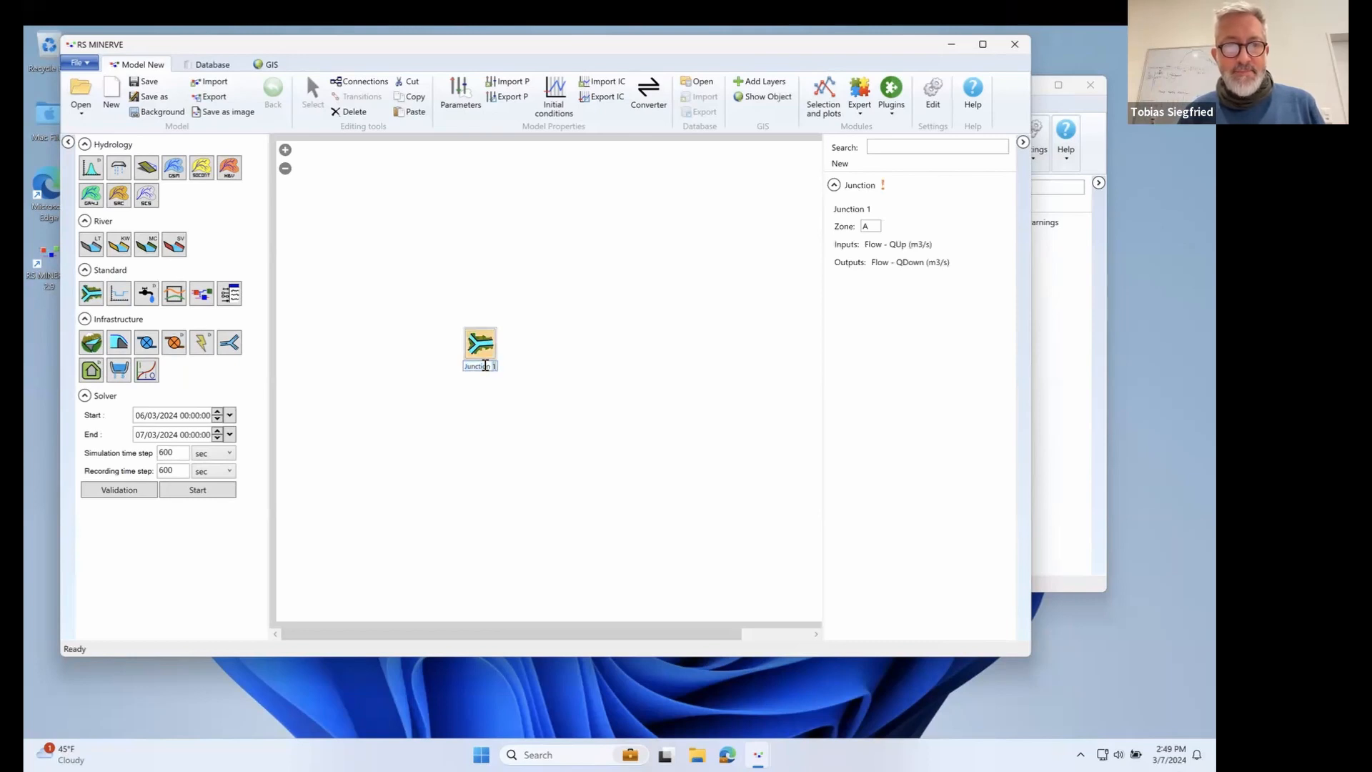
{"action": "type", "text": "Gauge"}
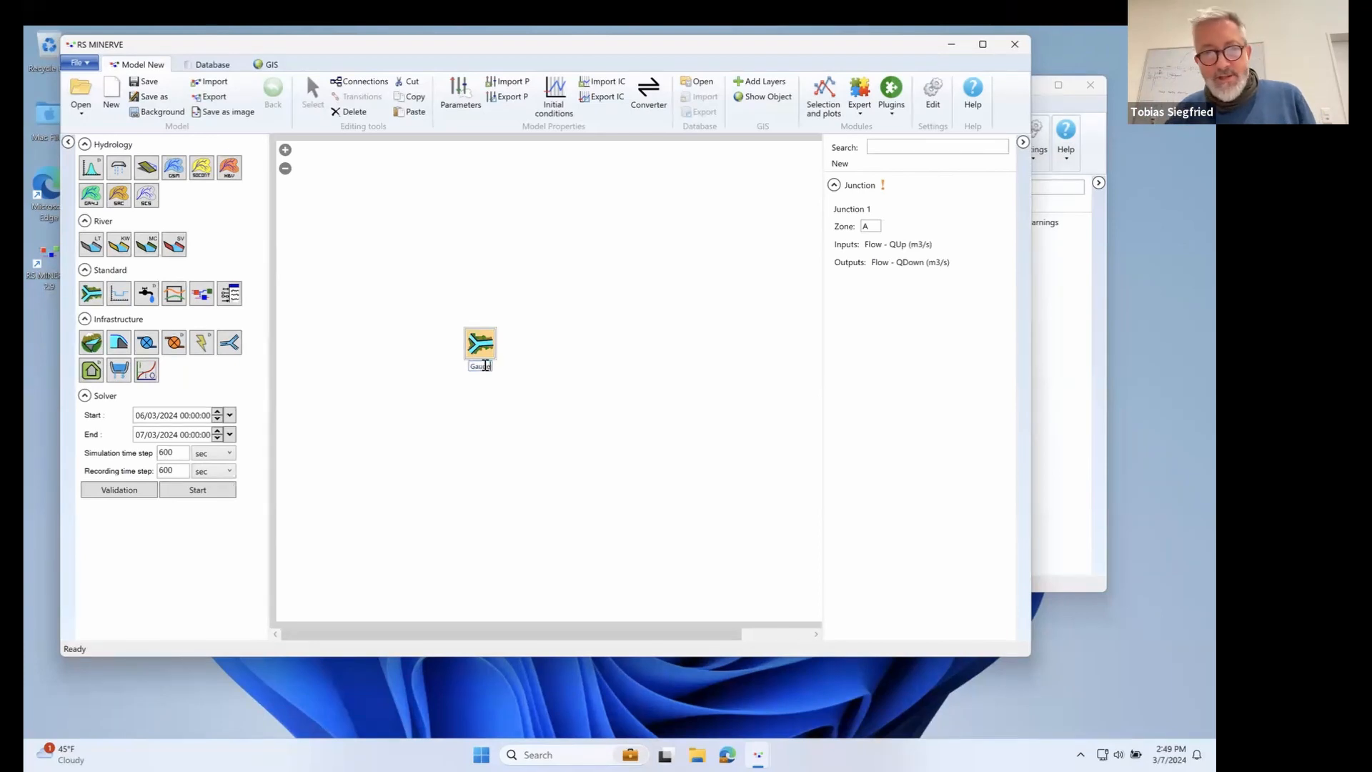
{"action": "key", "text": "ctrl+Left"}
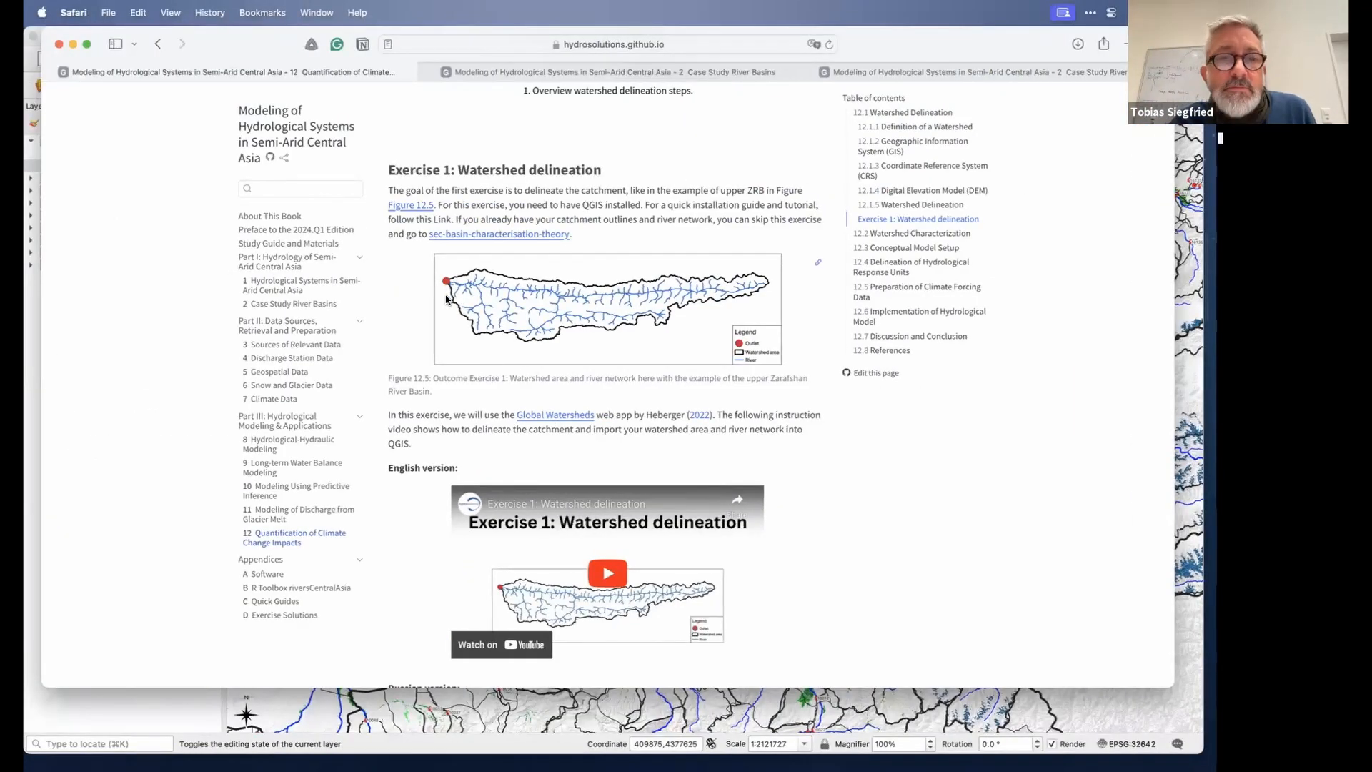
{"action": "key", "text": "ctrl+Right"}
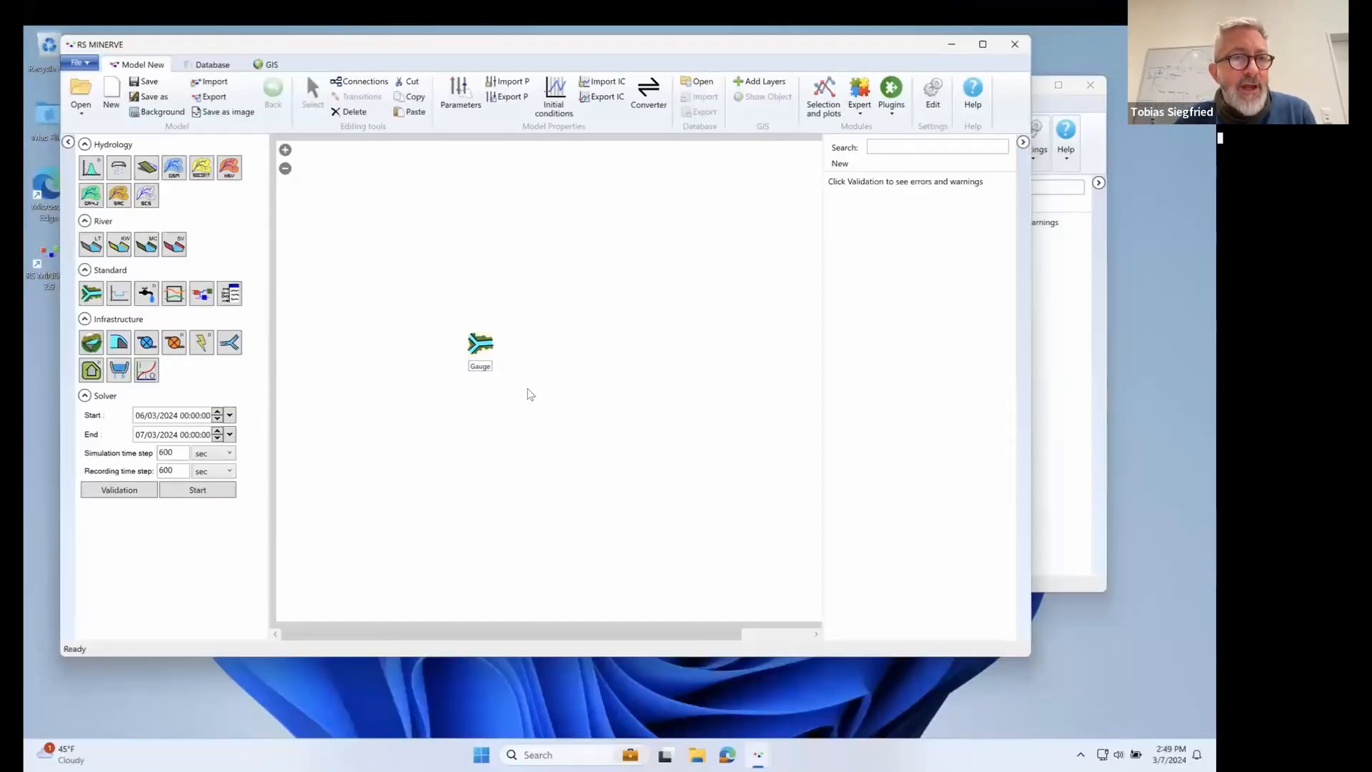
Add a source object above the gauge and name it Discharge Observation.
{"action": "left_click_drag", "start_coordinate": [146, 293], "coordinate": [433, 245]}
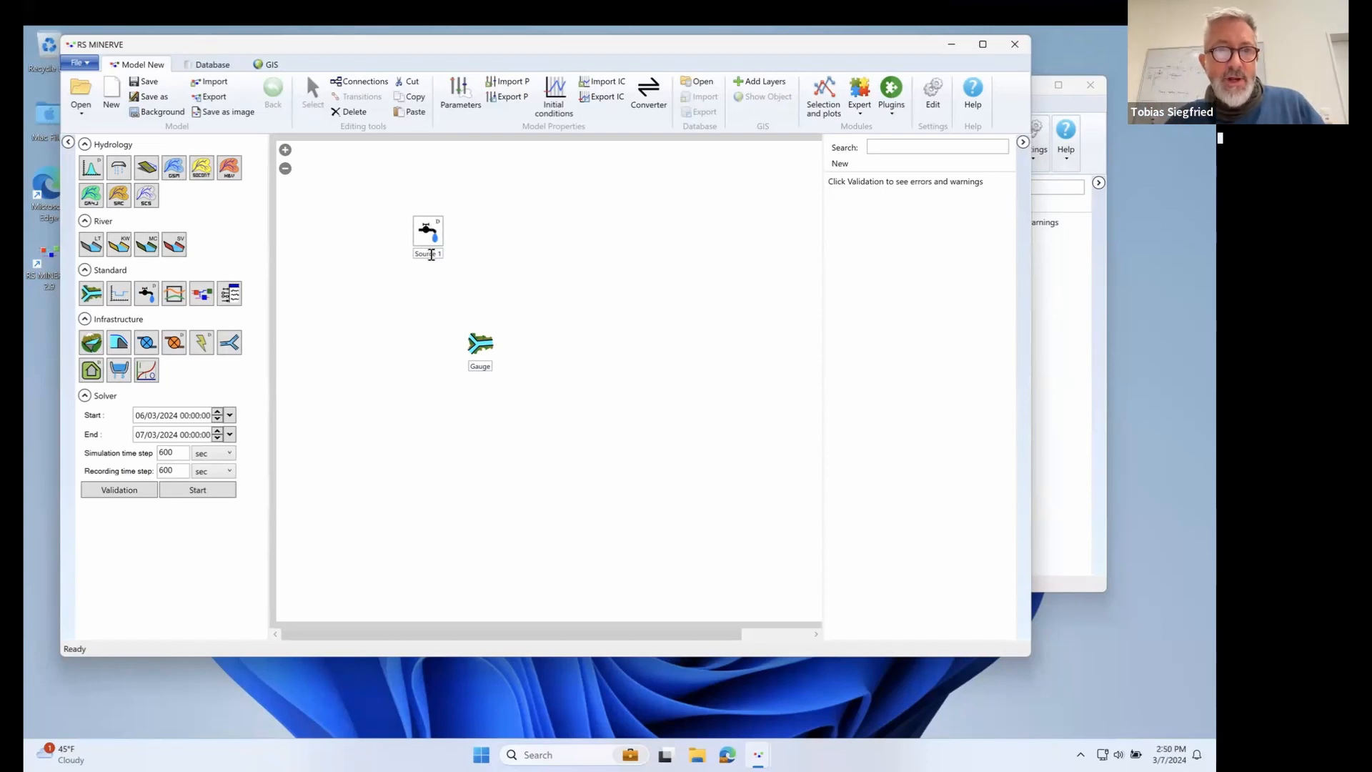
{"action": "left_click", "coordinate": [431, 255]}
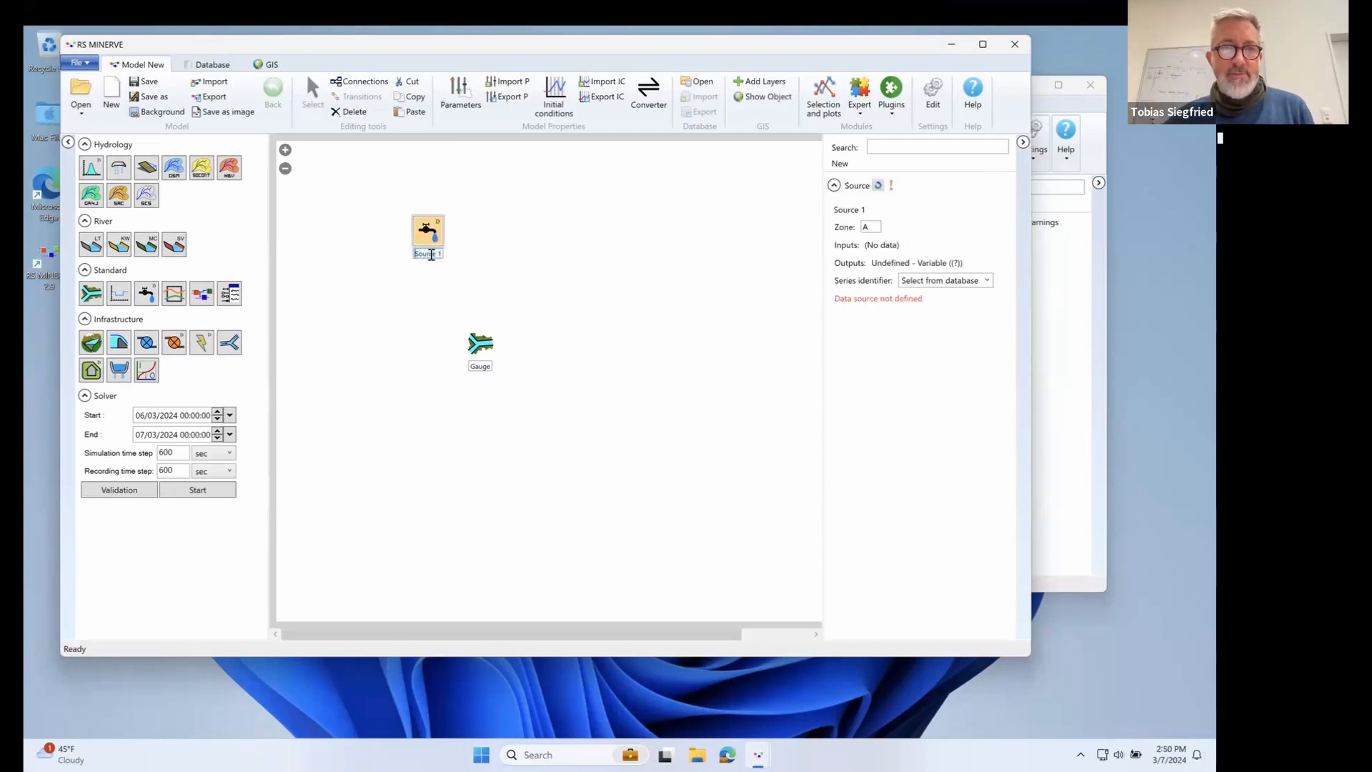
{"action": "type", "text": "Ob"}
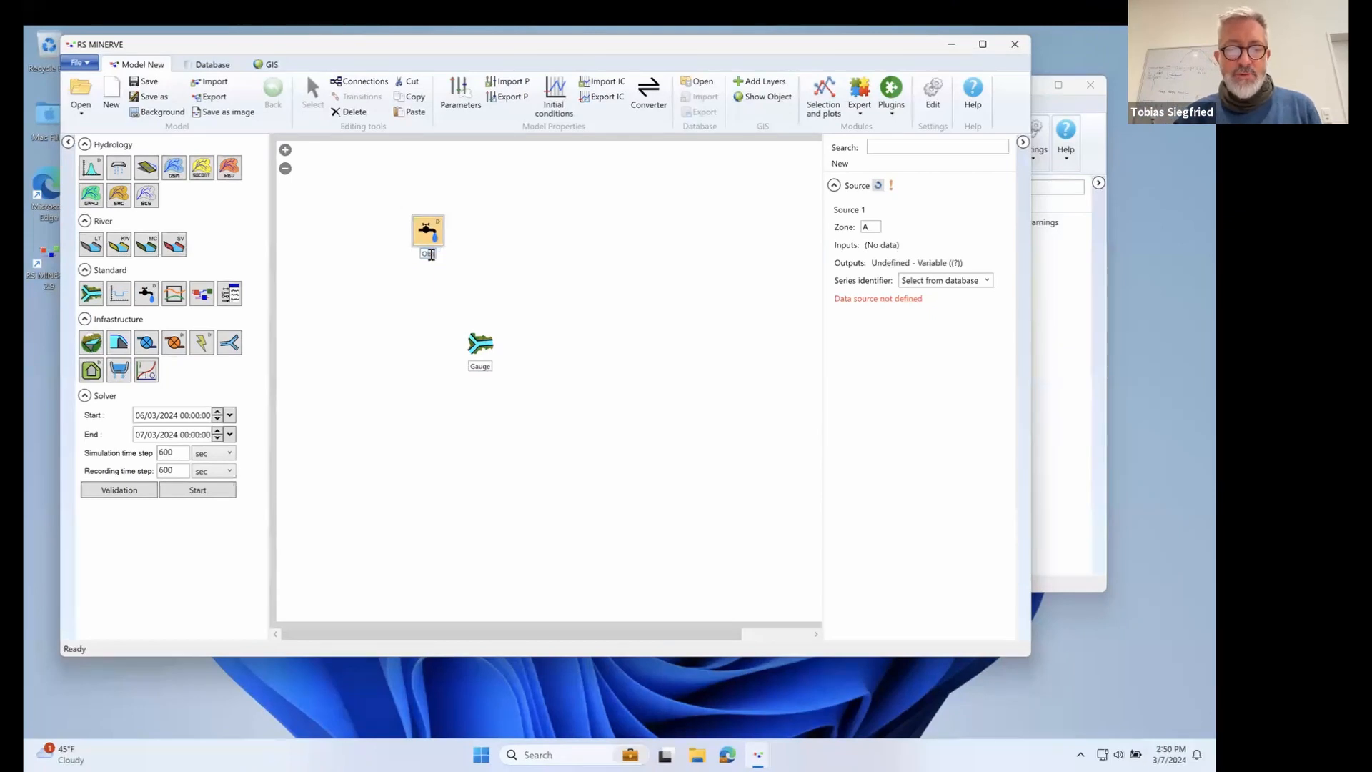
{"action": "type", "text": "servation"}
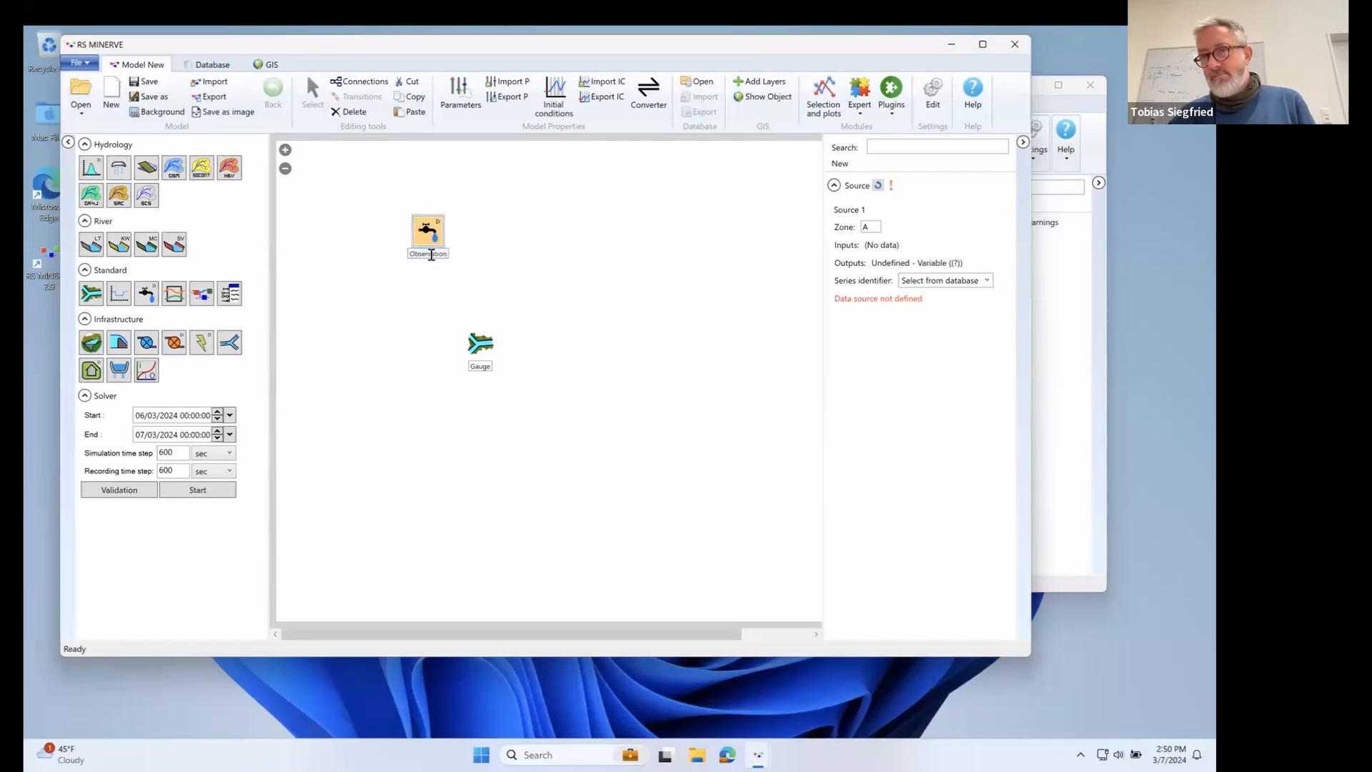
{"action": "type", "text": "Discharge"}
{"action": "key", "text": "Return"}
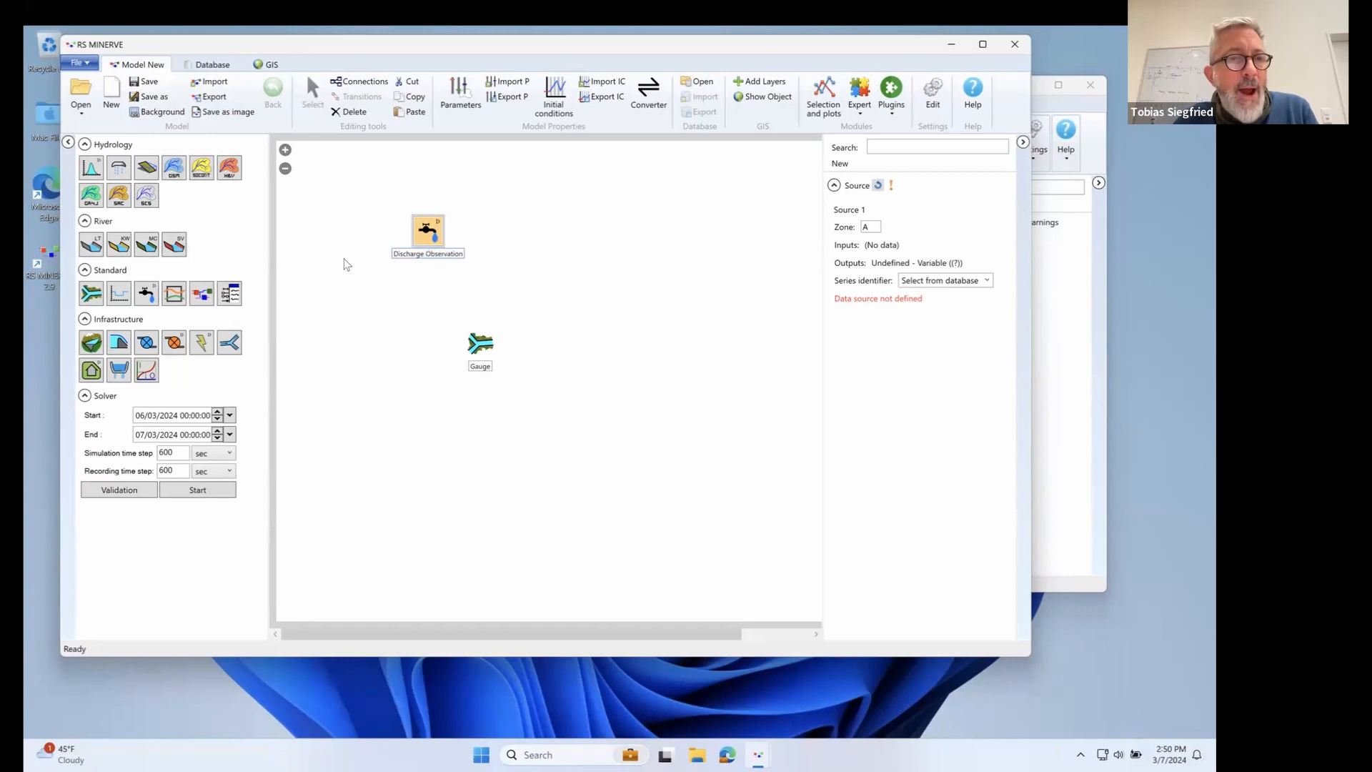
Place a comparator and an HBV model object on the canvas.
{"action": "left_click_drag", "start_coordinate": [173, 294], "coordinate": [487, 290]}
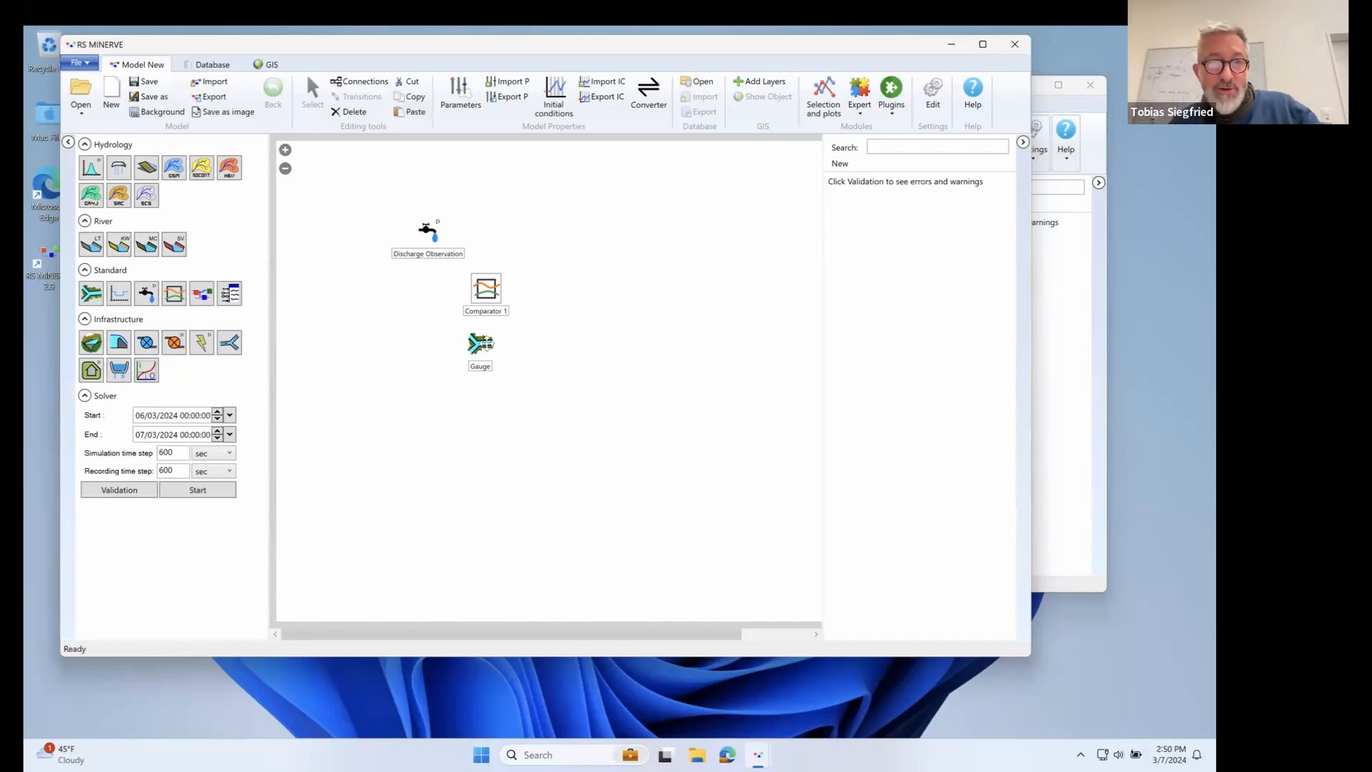
{"action": "left_click_drag", "start_coordinate": [228, 168], "coordinate": [657, 337]}
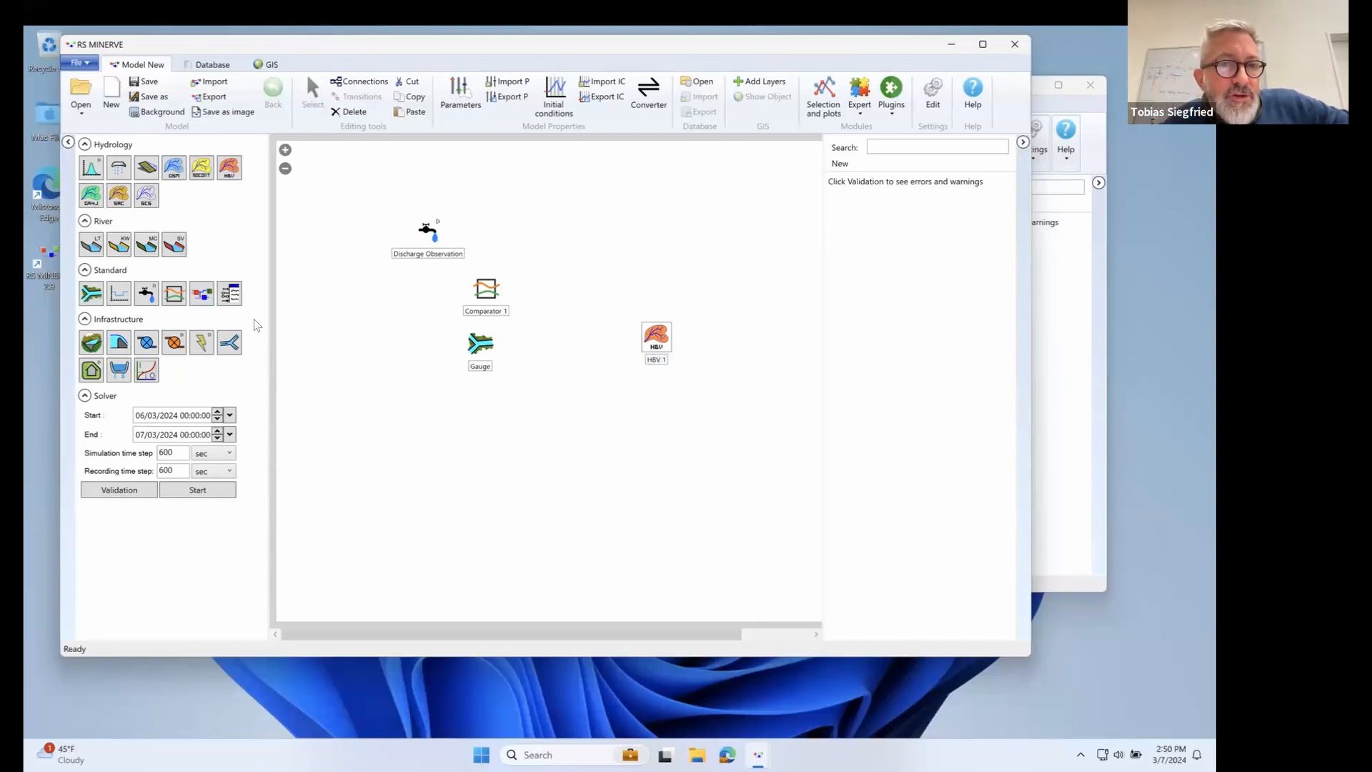
Connect HBV 1 to Gauge with the Qtot to QUp flow link.
{"action": "left_click", "coordinate": [371, 86]}
{"action": "left_click_drag", "start_coordinate": [640, 333], "coordinate": [487, 347]}
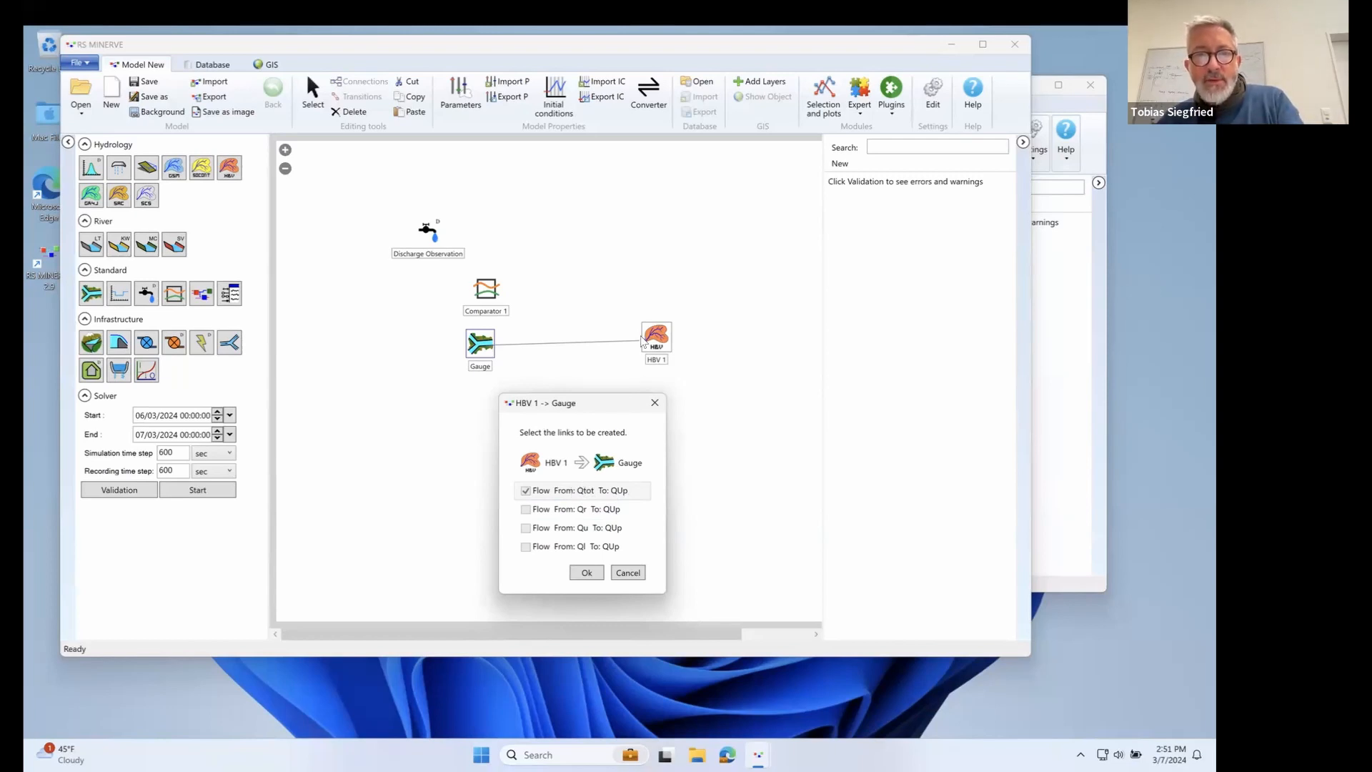
{"action": "left_click", "coordinate": [595, 573]}
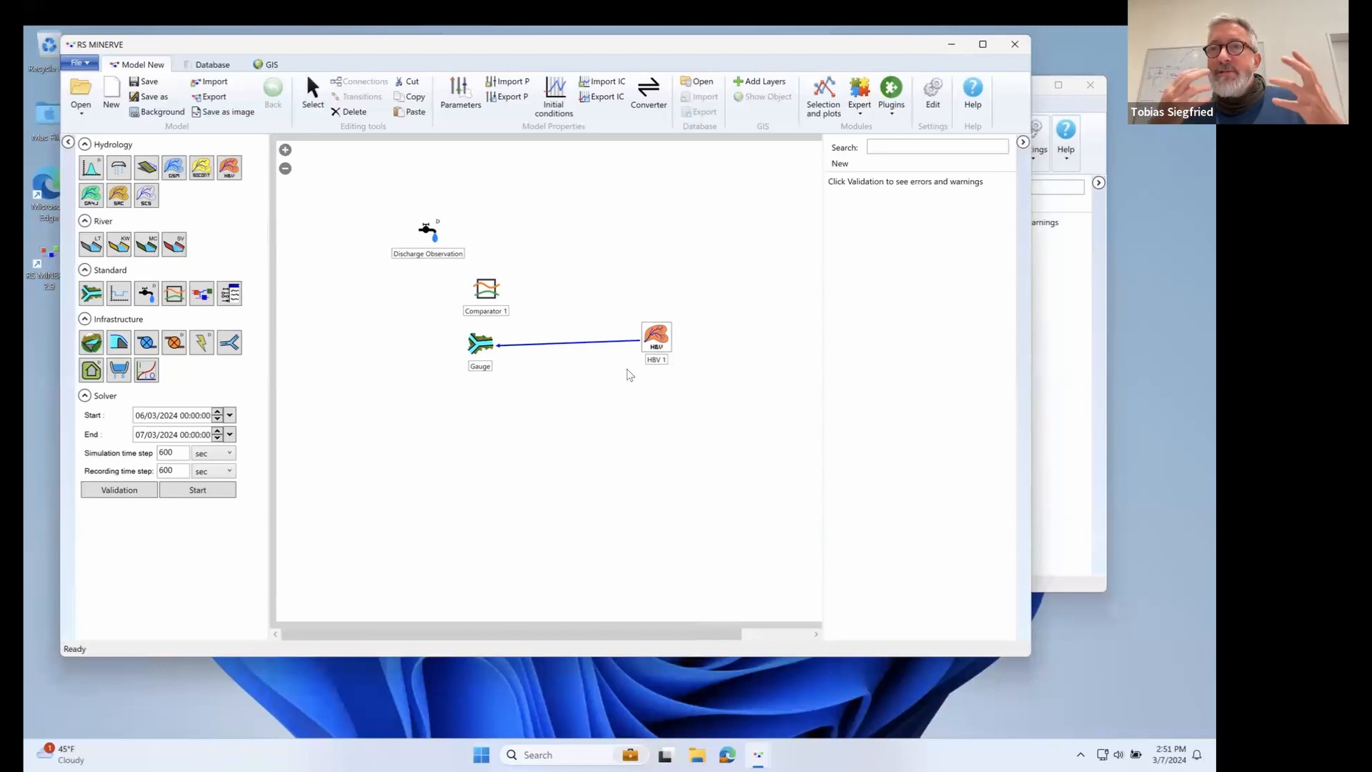
Reposition the Gauge and HBV 1 objects lower on the canvas.
{"action": "left_click", "coordinate": [477, 342]}
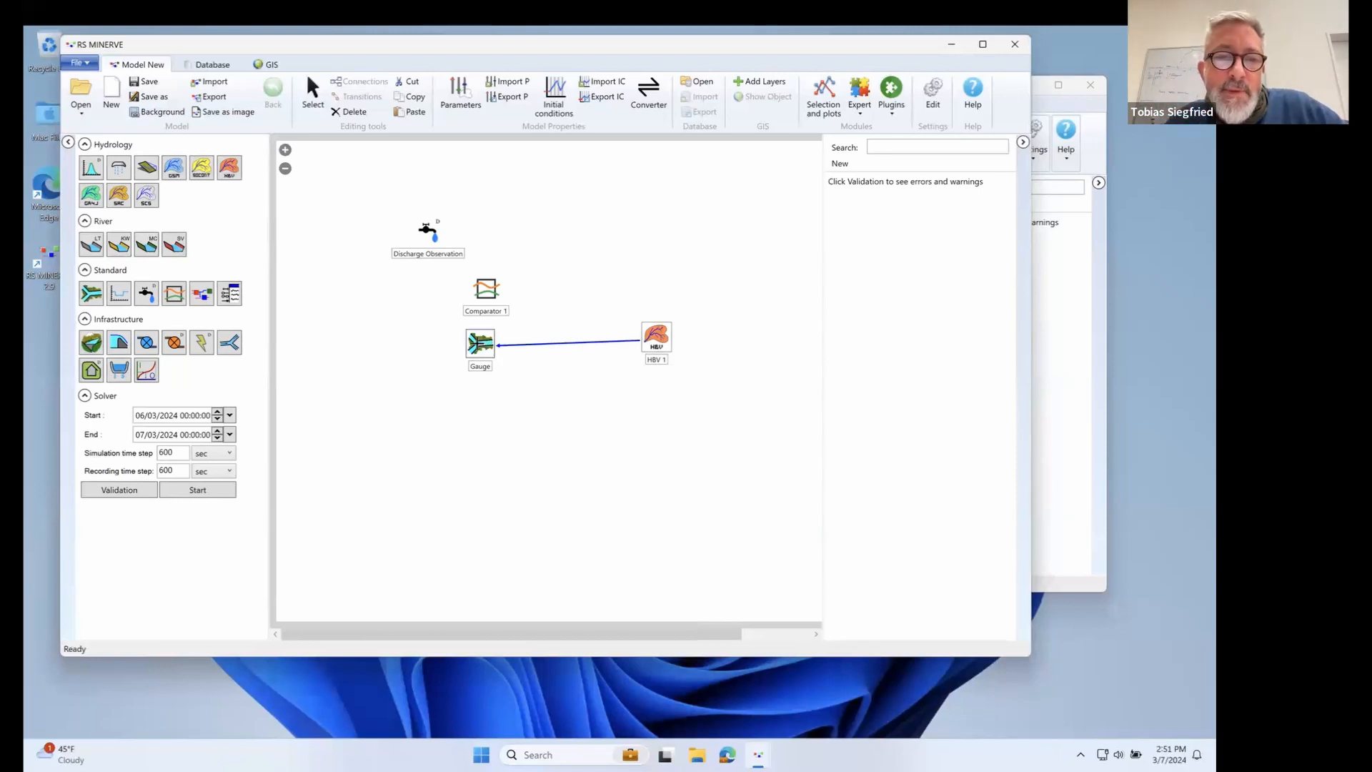
{"action": "left_click", "coordinate": [313, 92]}
{"action": "left_click_drag", "start_coordinate": [480, 344], "coordinate": [489, 370]}
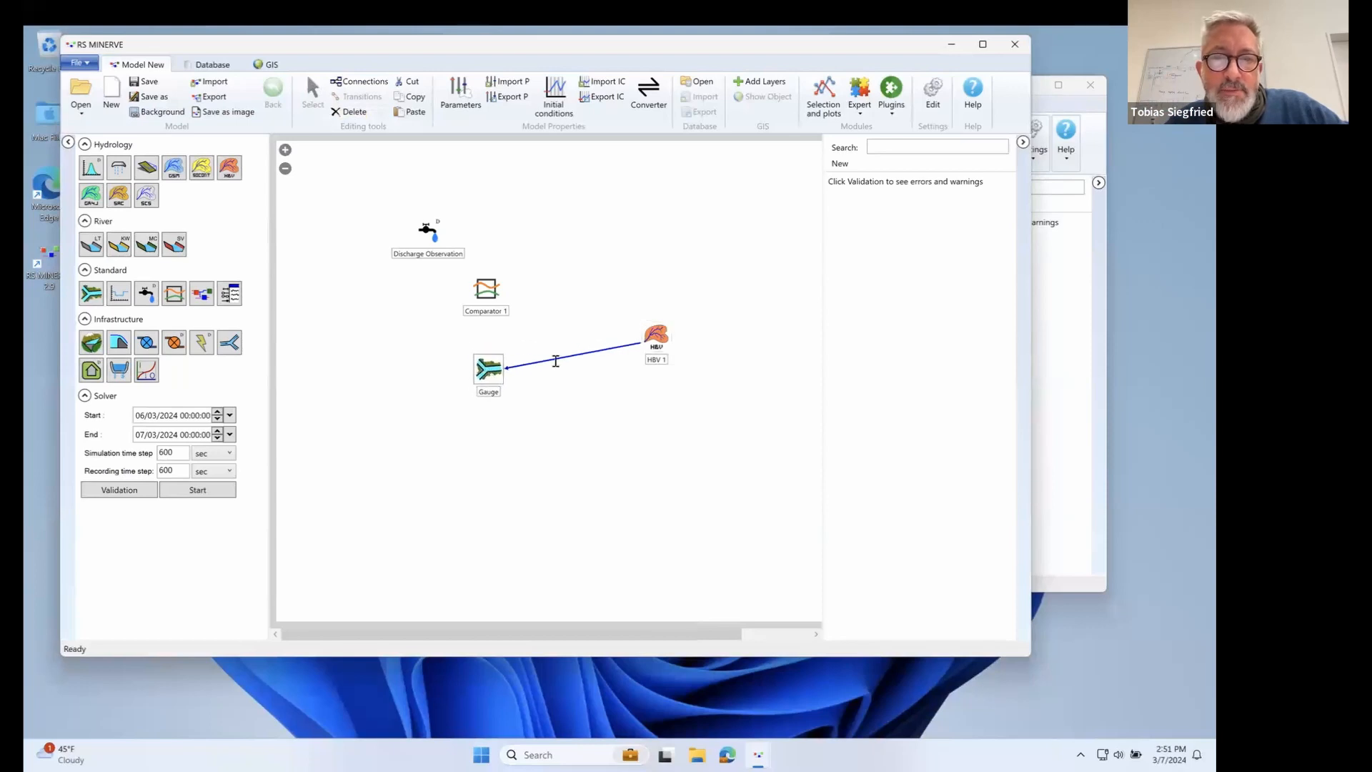
{"action": "left_click_drag", "start_coordinate": [658, 337], "coordinate": [707, 370]}
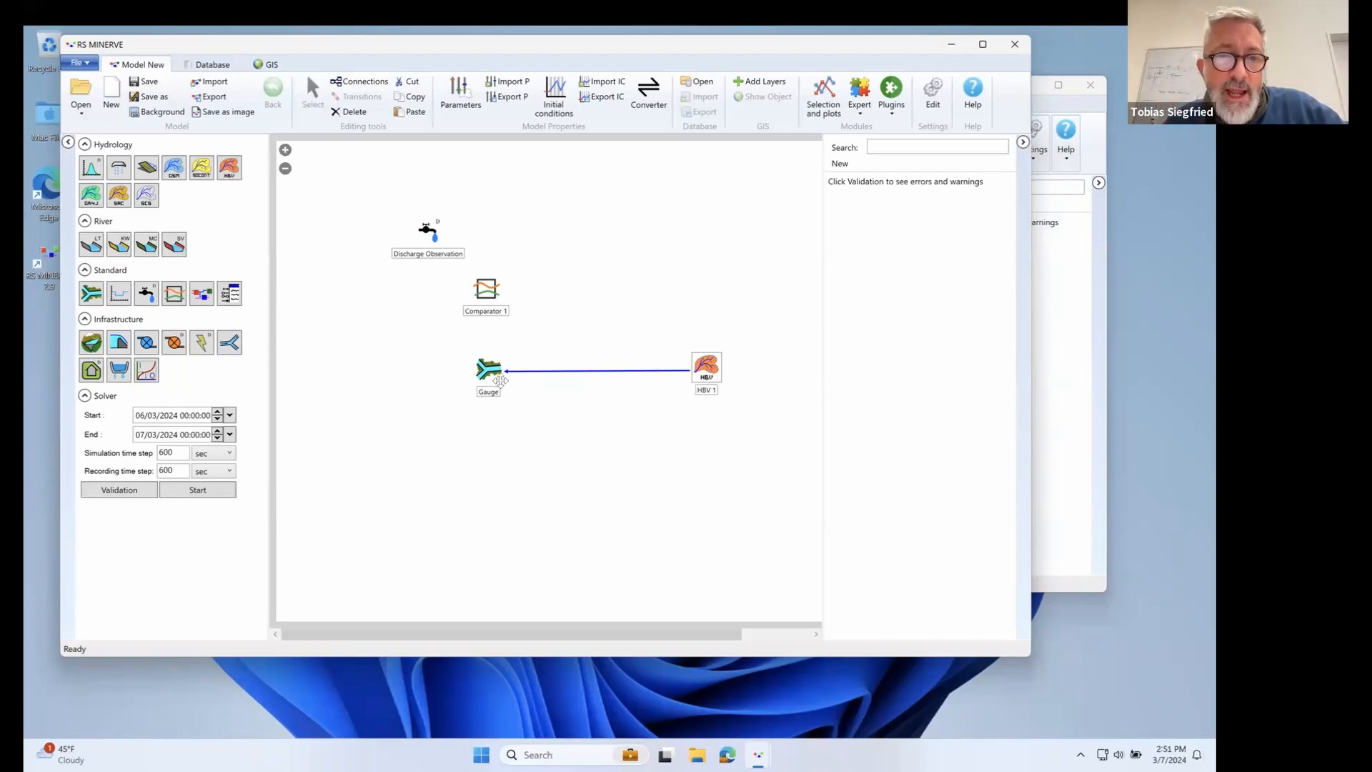
Connect Gauge to Comparator 1 with the QDown to QSimulation flow link.
{"action": "left_click", "coordinate": [368, 87]}
{"action": "left_click_drag", "start_coordinate": [489, 368], "coordinate": [486, 290]}
{"action": "left_click", "coordinate": [577, 530]}
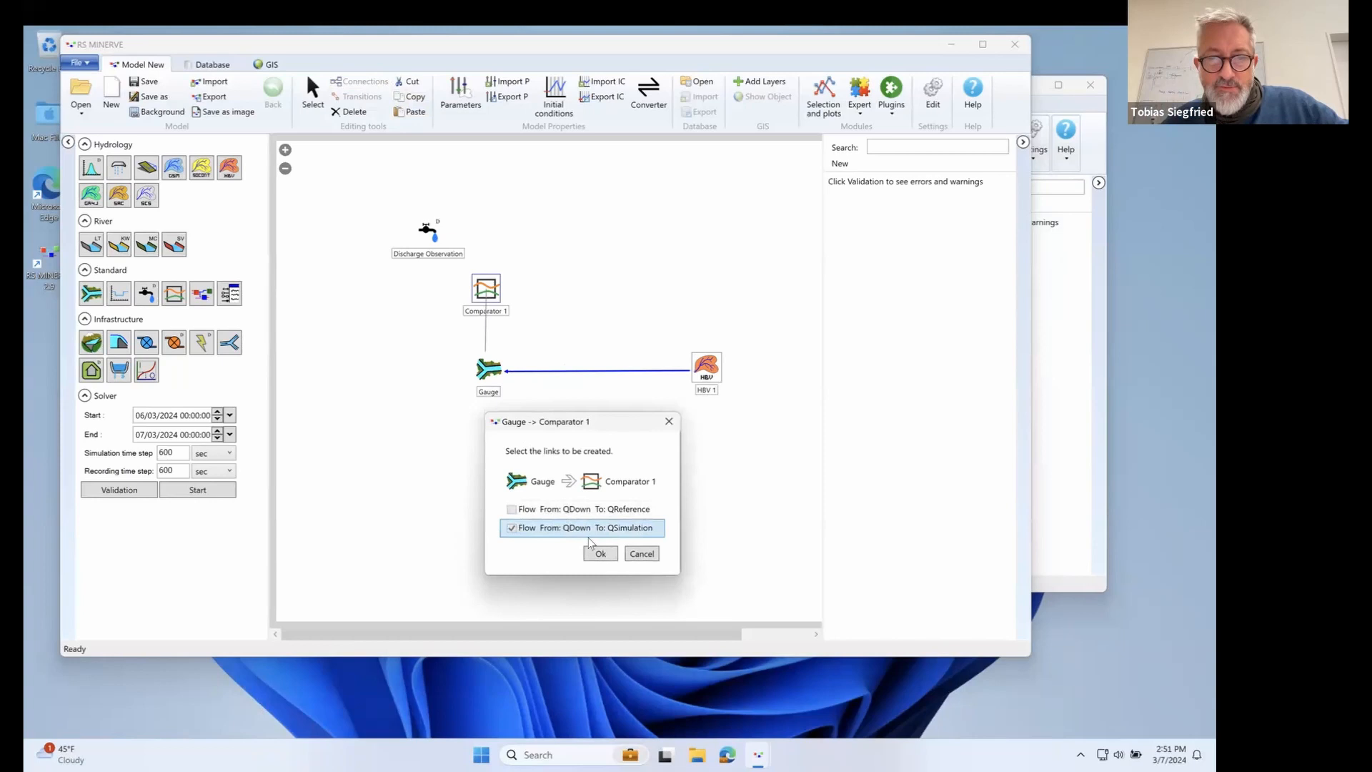
{"action": "left_click", "coordinate": [605, 554]}
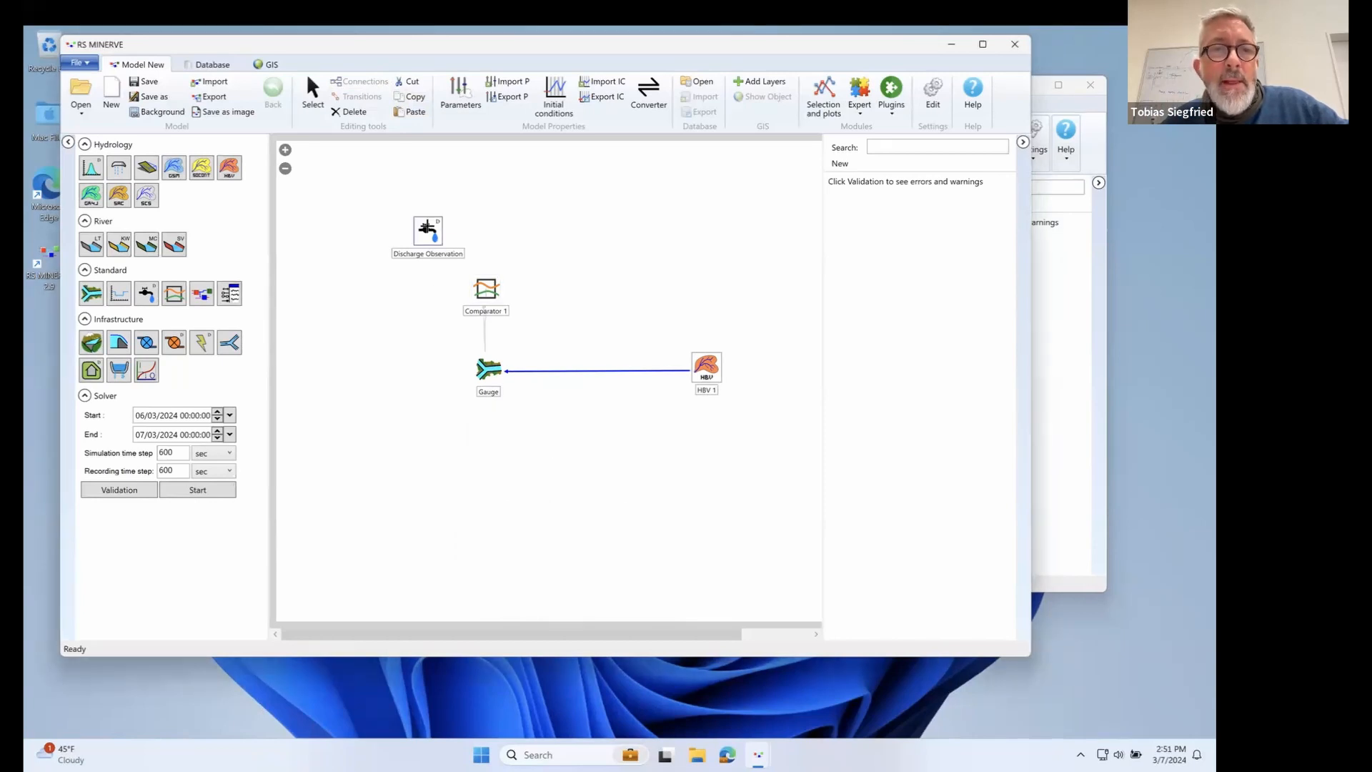
Connect Discharge Observation to Comparator 1 with the Variable to QReference flow link.
{"action": "left_click_drag", "start_coordinate": [429, 230], "coordinate": [493, 292]}
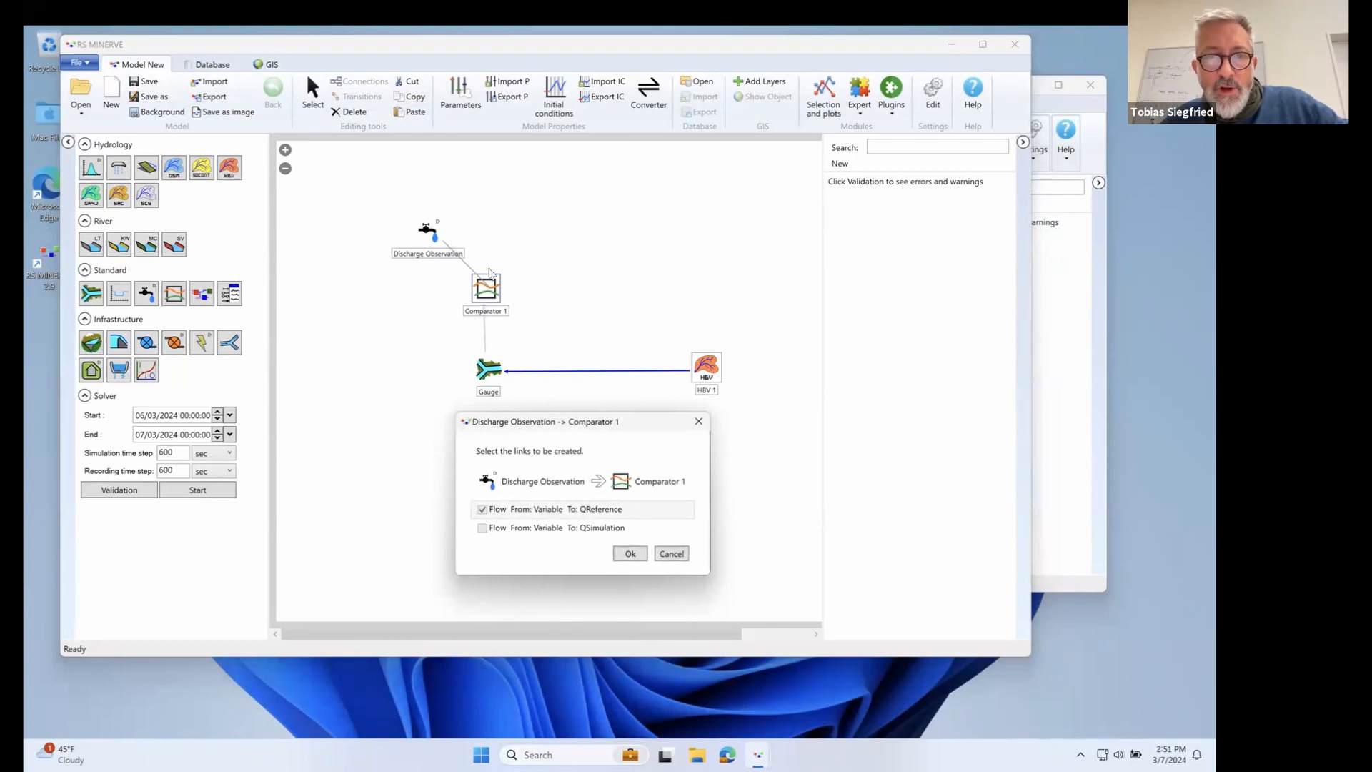
{"action": "left_click", "coordinate": [630, 554]}
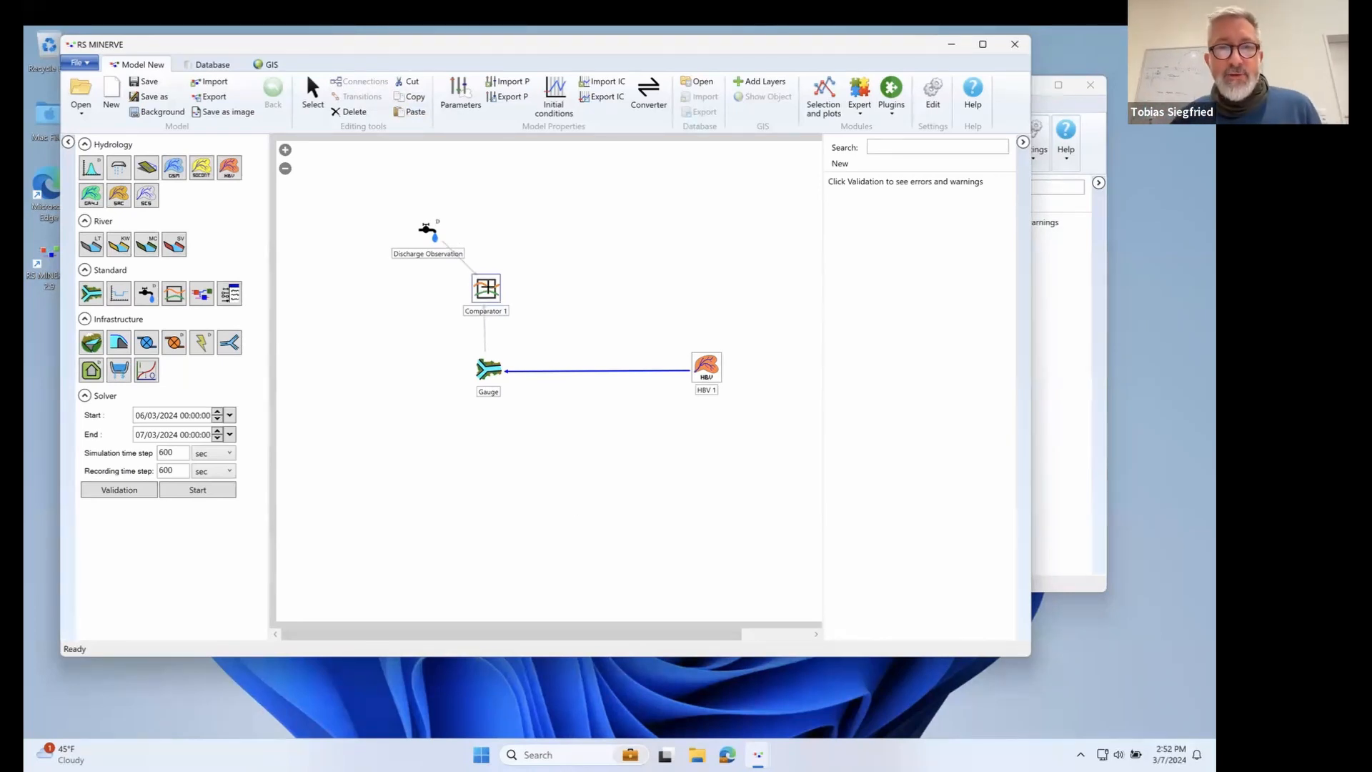
{"action": "left_click", "coordinate": [486, 289]}
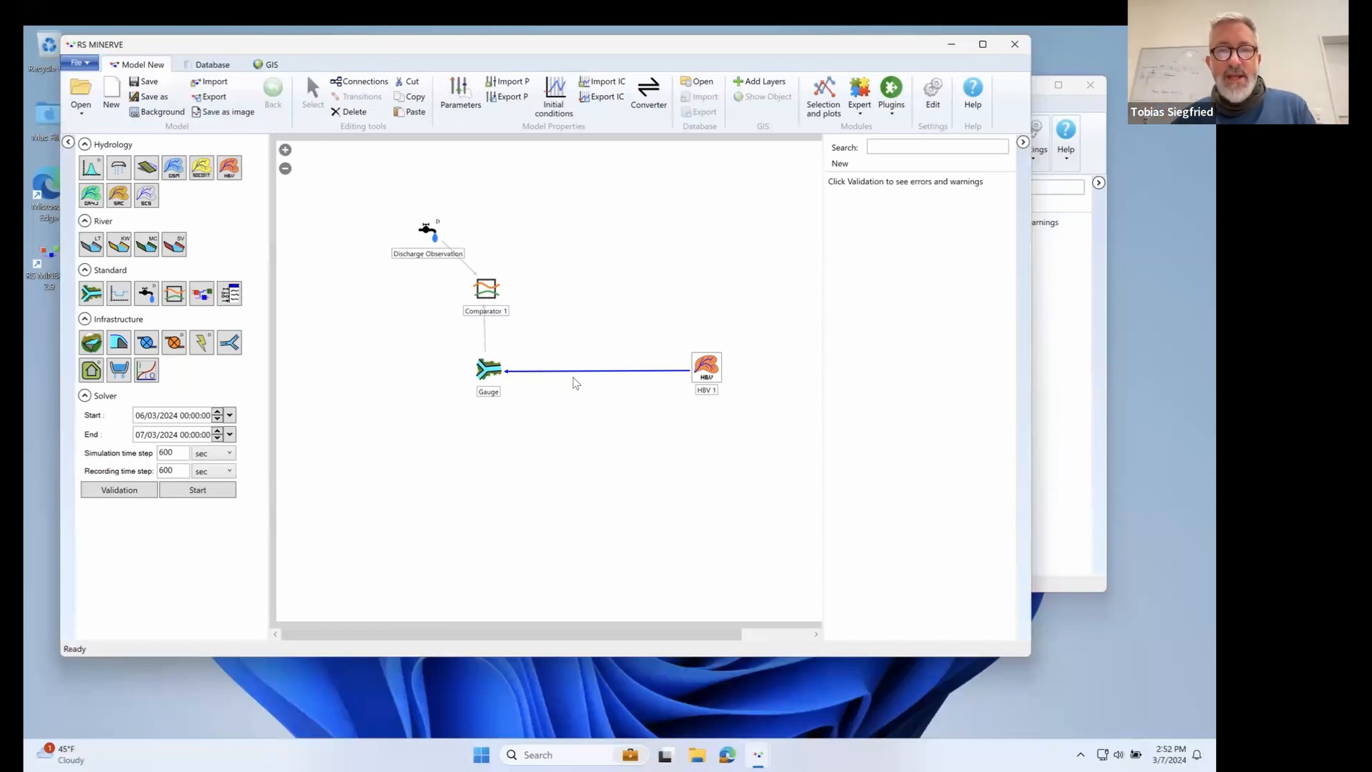
Switch back to the course book page in the browser.
{"action": "key", "text": "super+Tab"}
{"action": "key", "text": "super+Tab"}
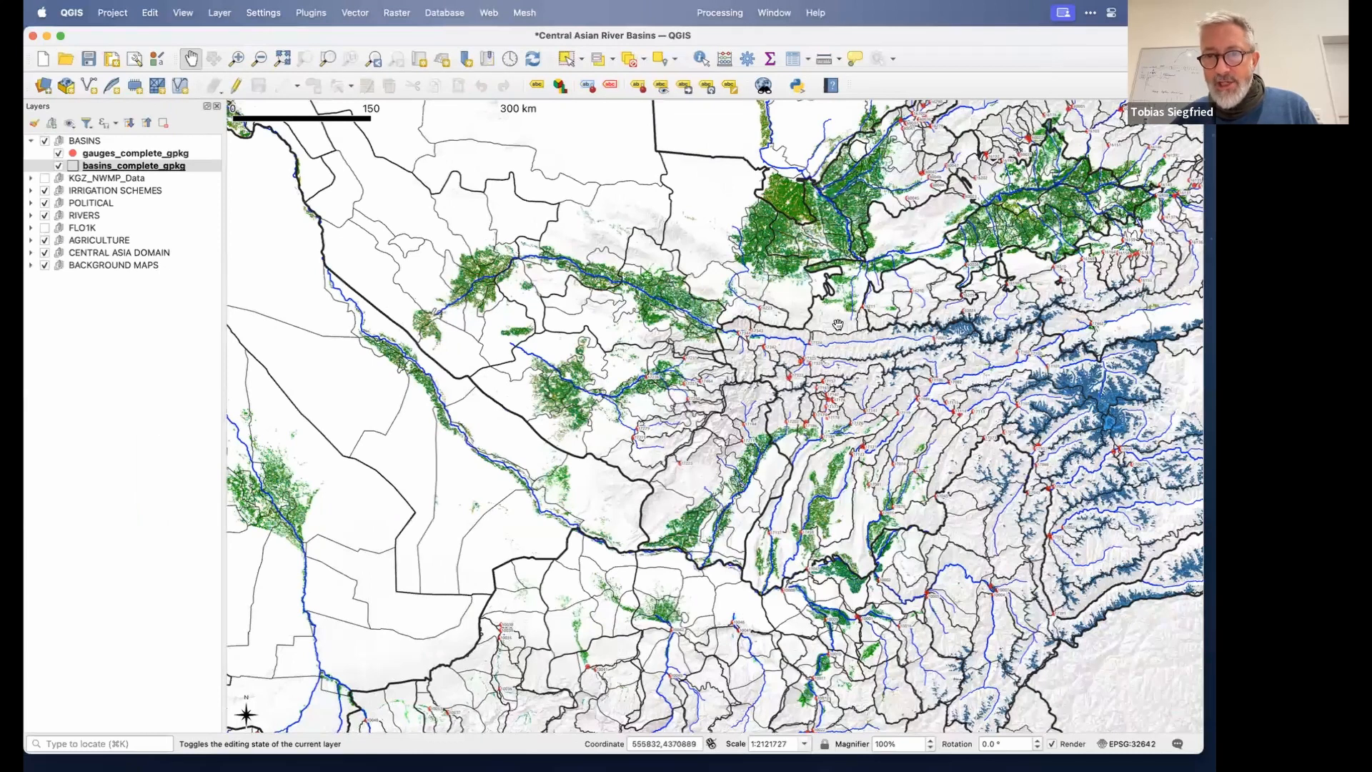
{"action": "key", "text": "super+Tab"}
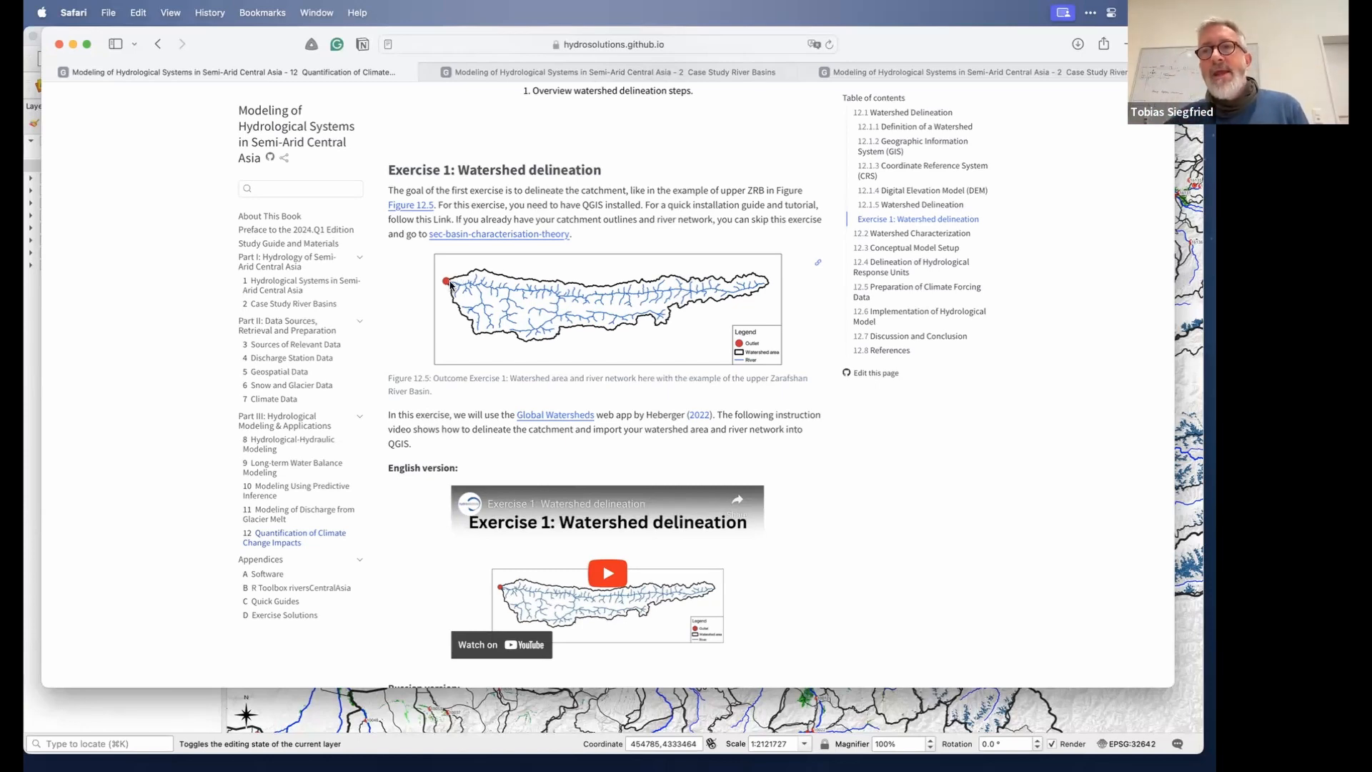
{"action": "key", "text": "super+Tab"}
{"action": "key", "text": "super+Tab"}
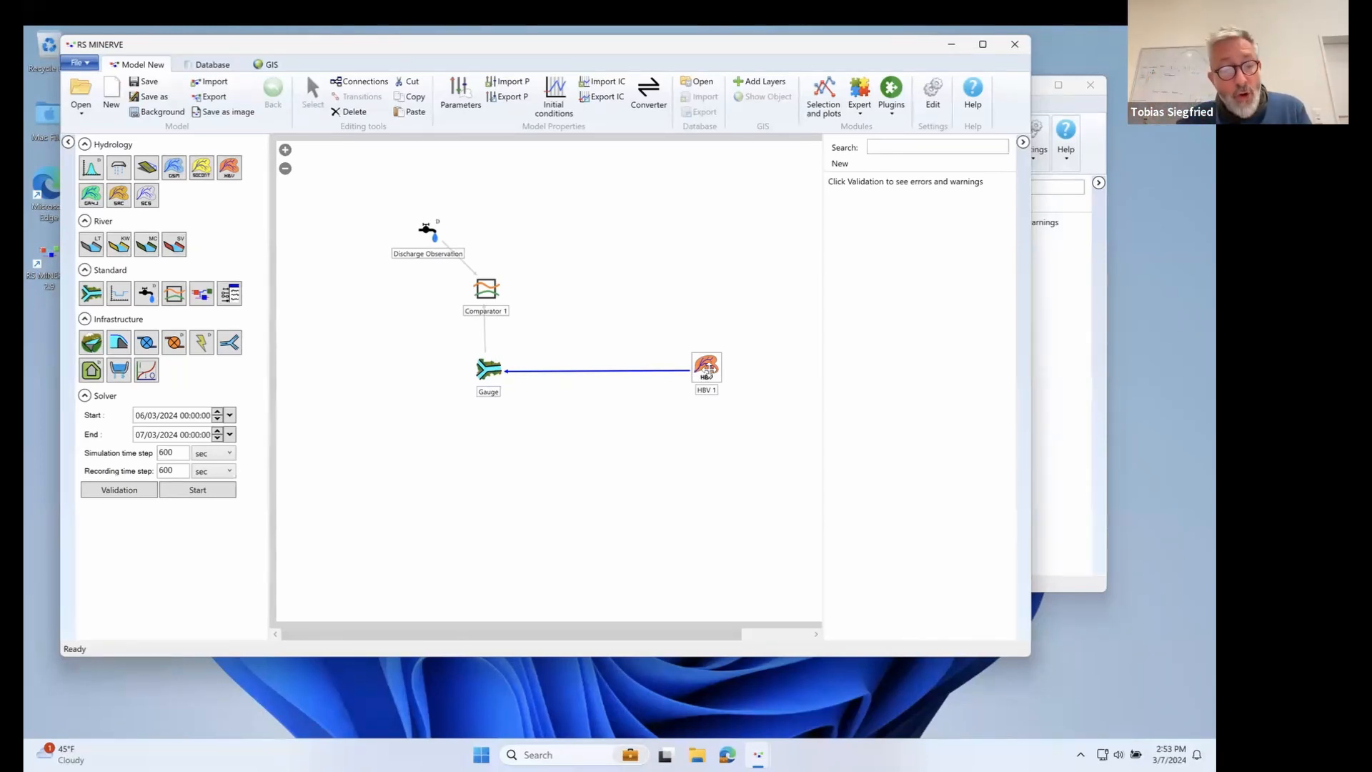
{"action": "key", "text": "super+Tab"}
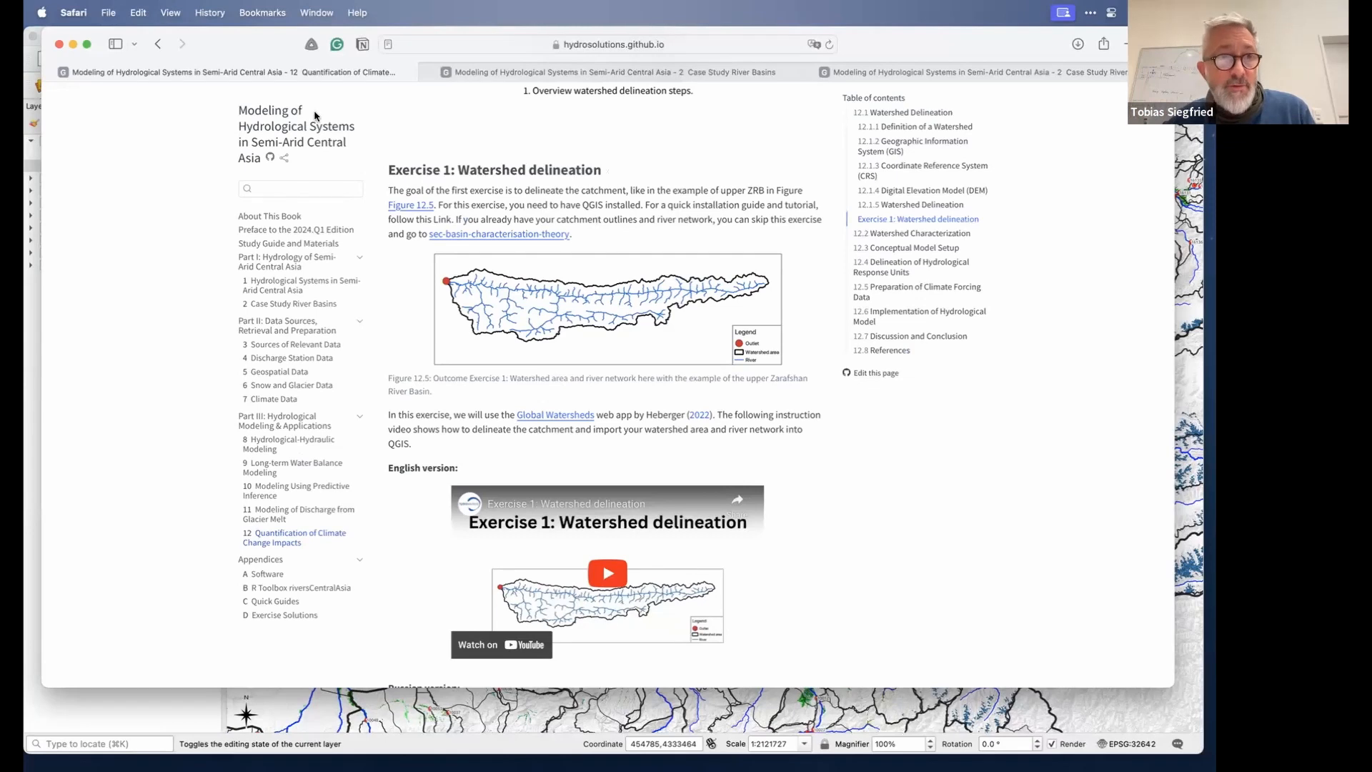
Browse the course book tabs to the Case Study River Basins page showing the Chirchik river basin overview map.
{"action": "left_click_drag", "start_coordinate": [217, 47], "coordinate": [215, 74]}
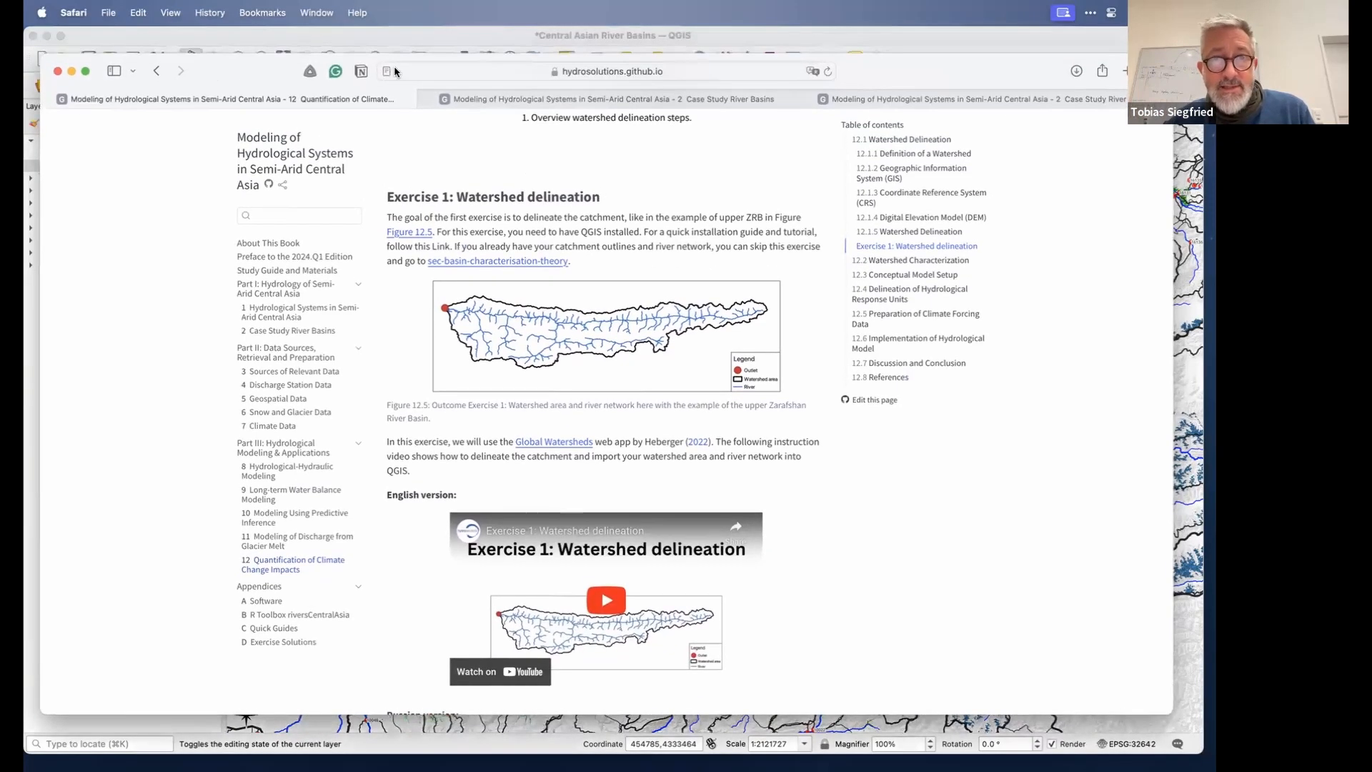
{"action": "left_click", "coordinate": [506, 106]}
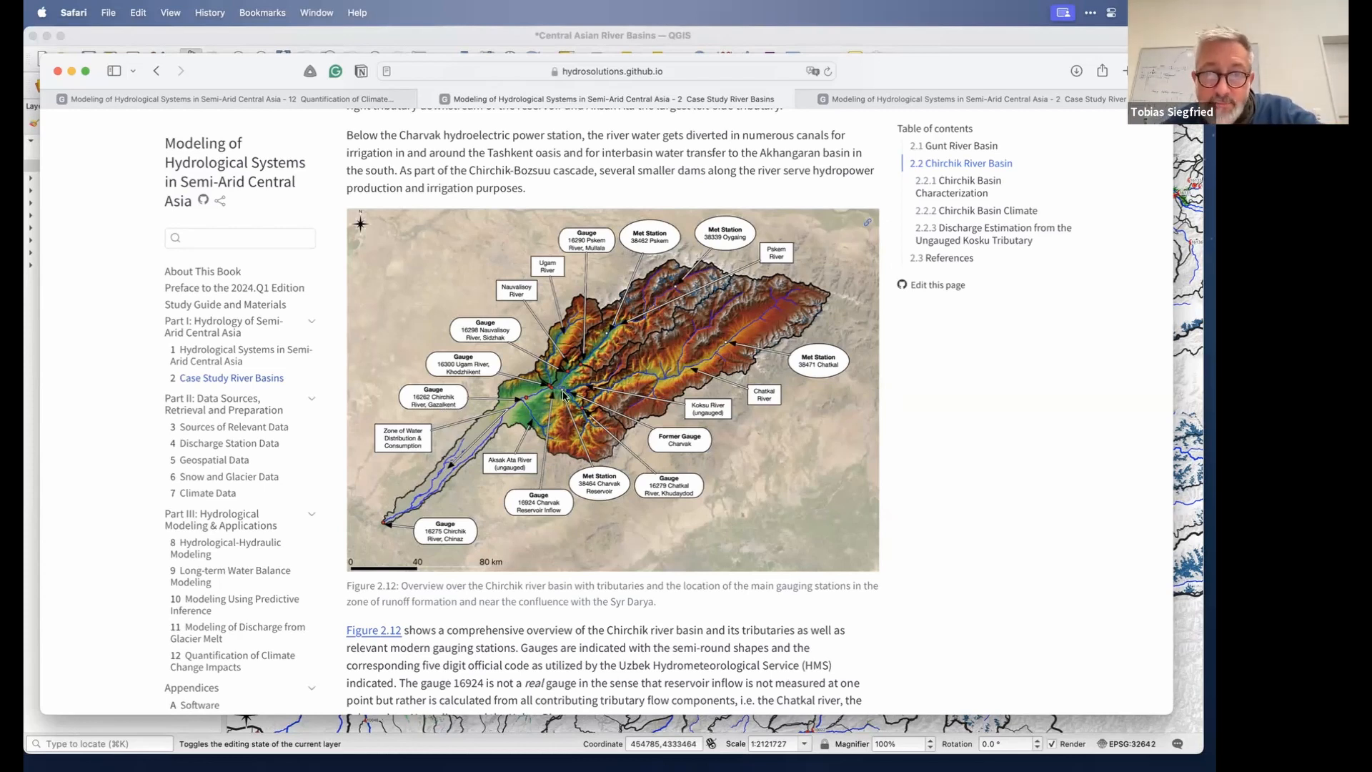
{"action": "left_click", "coordinate": [863, 101]}
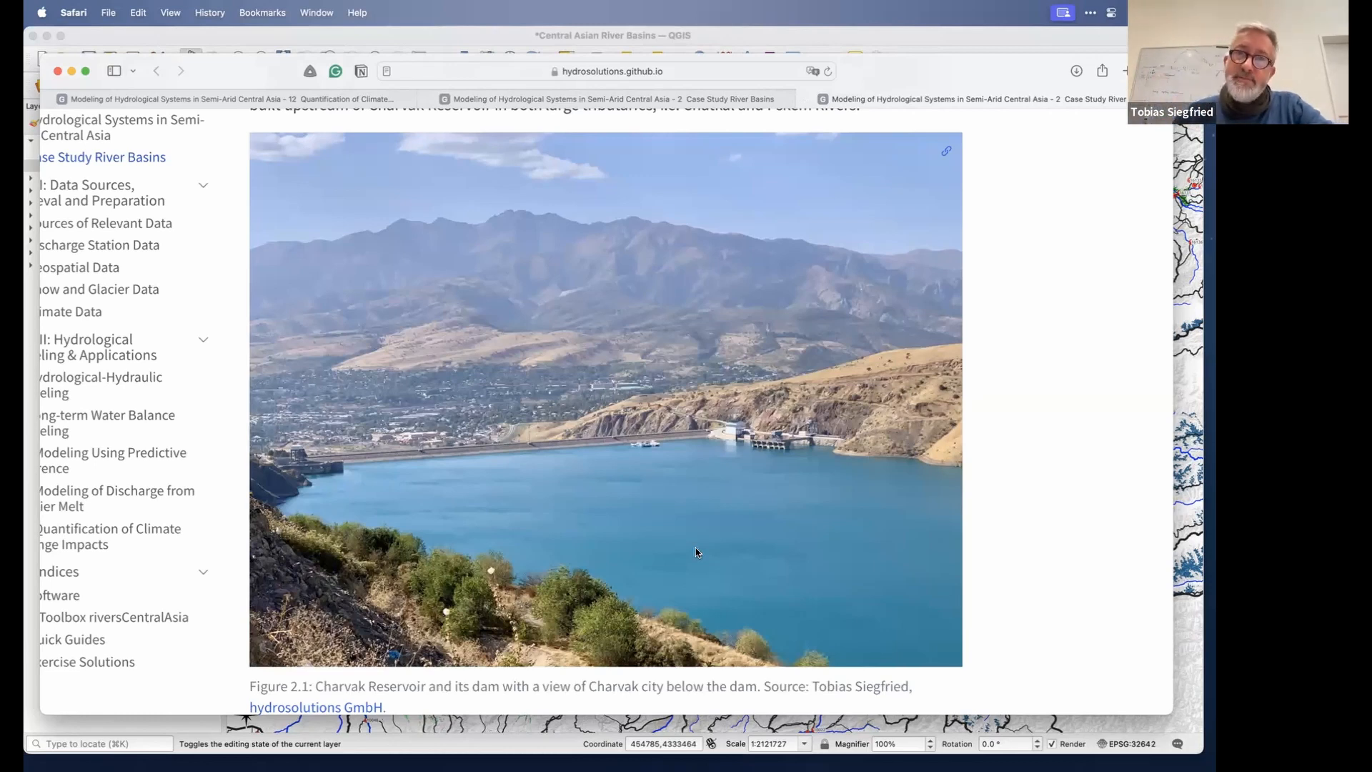
{"action": "left_click", "coordinate": [743, 104]}
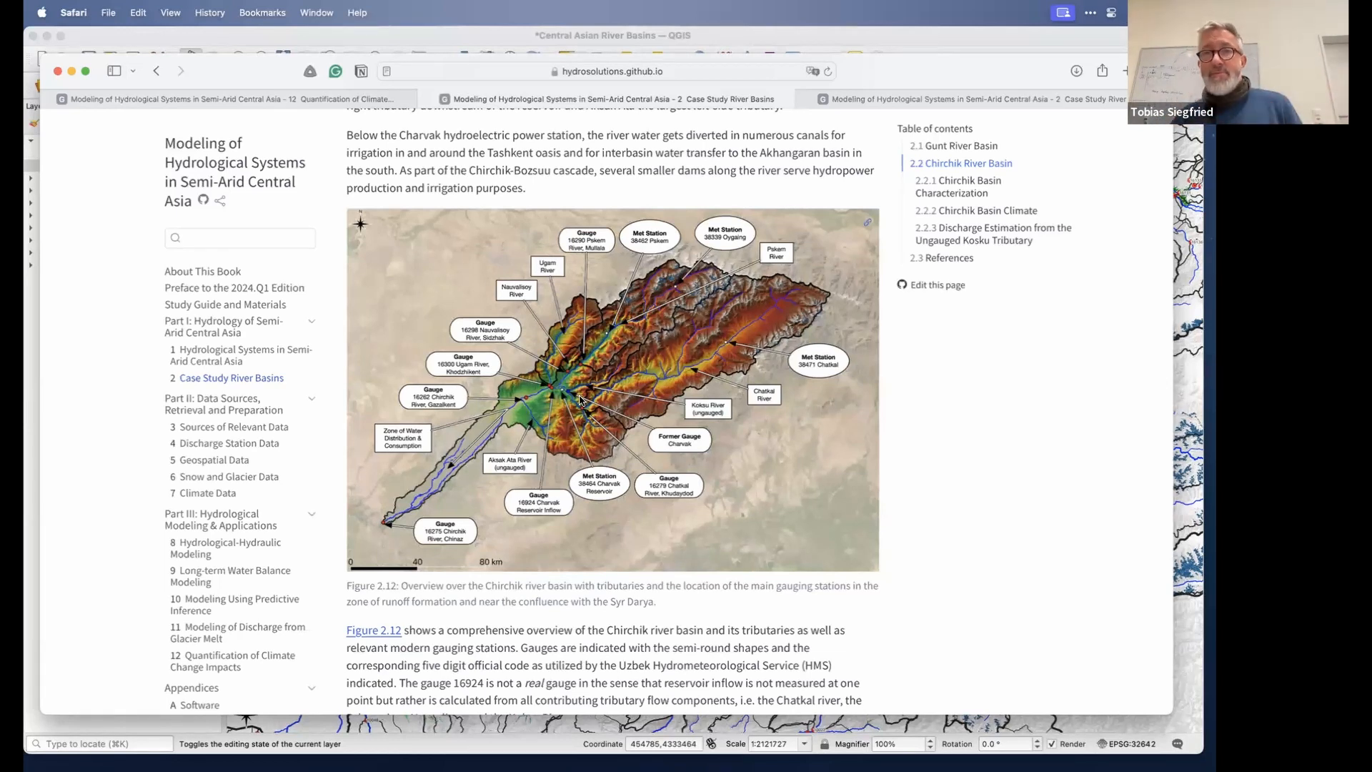
Bring the 20240216_chrichik_model window forward on the desktop, then reposition and enlarge it to show the full schematic.
{"action": "key", "text": "ctrl+Right"}
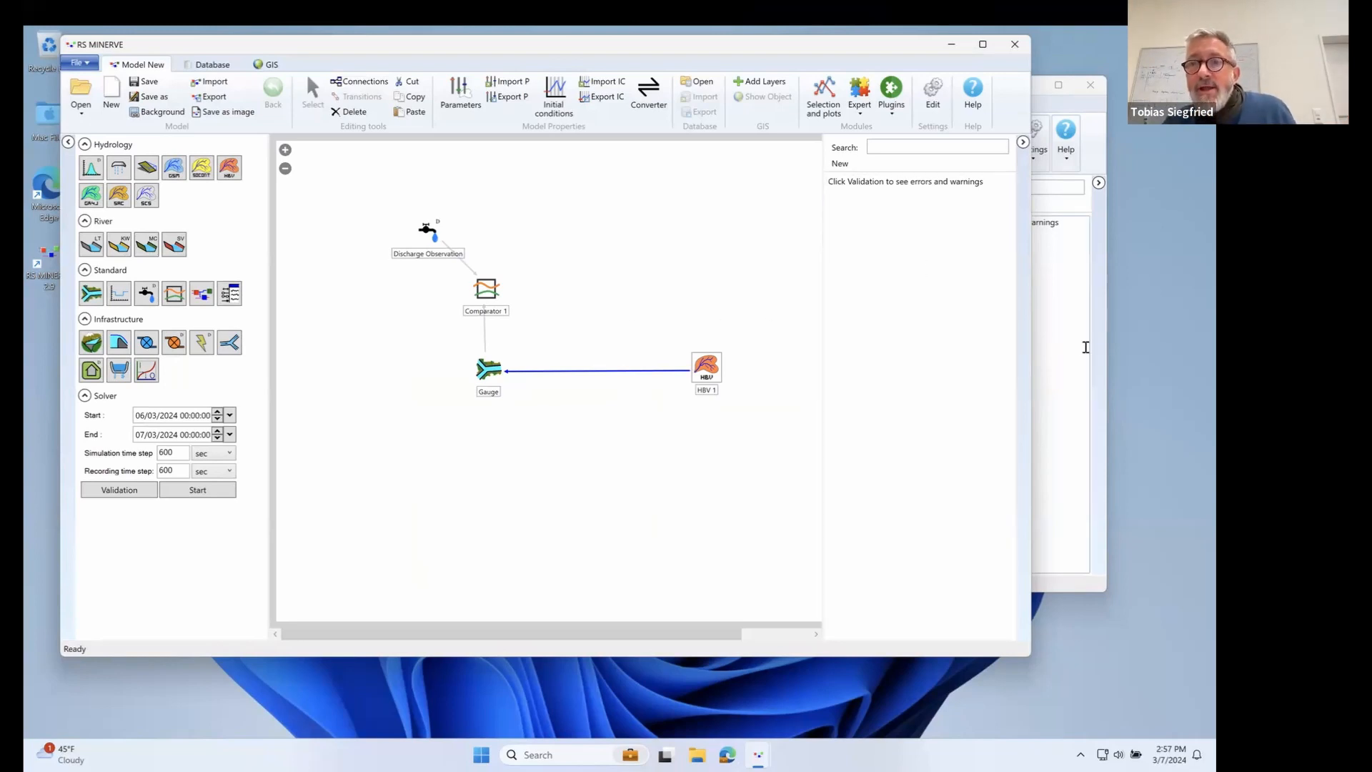
{"action": "left_click", "coordinate": [1056, 361]}
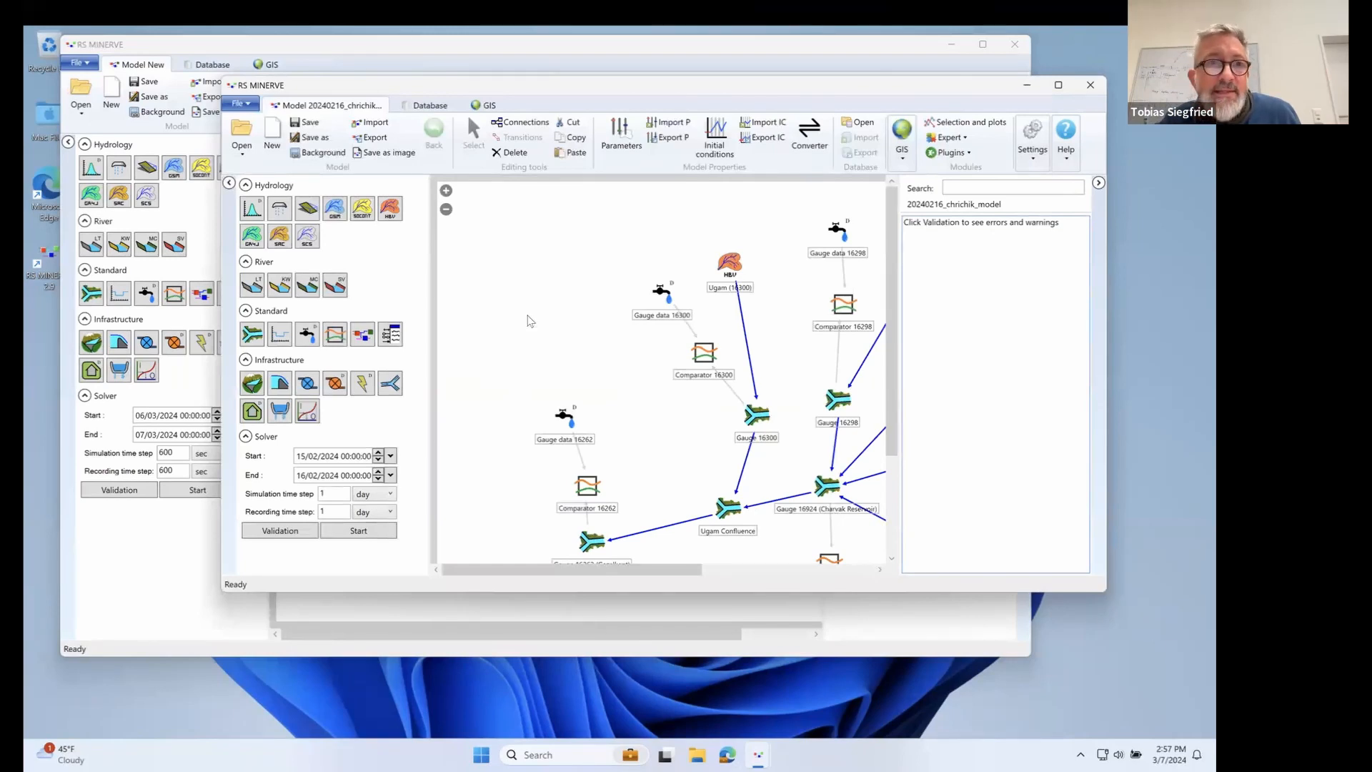
{"action": "left_click_drag", "start_coordinate": [443, 85], "coordinate": [263, 58]}
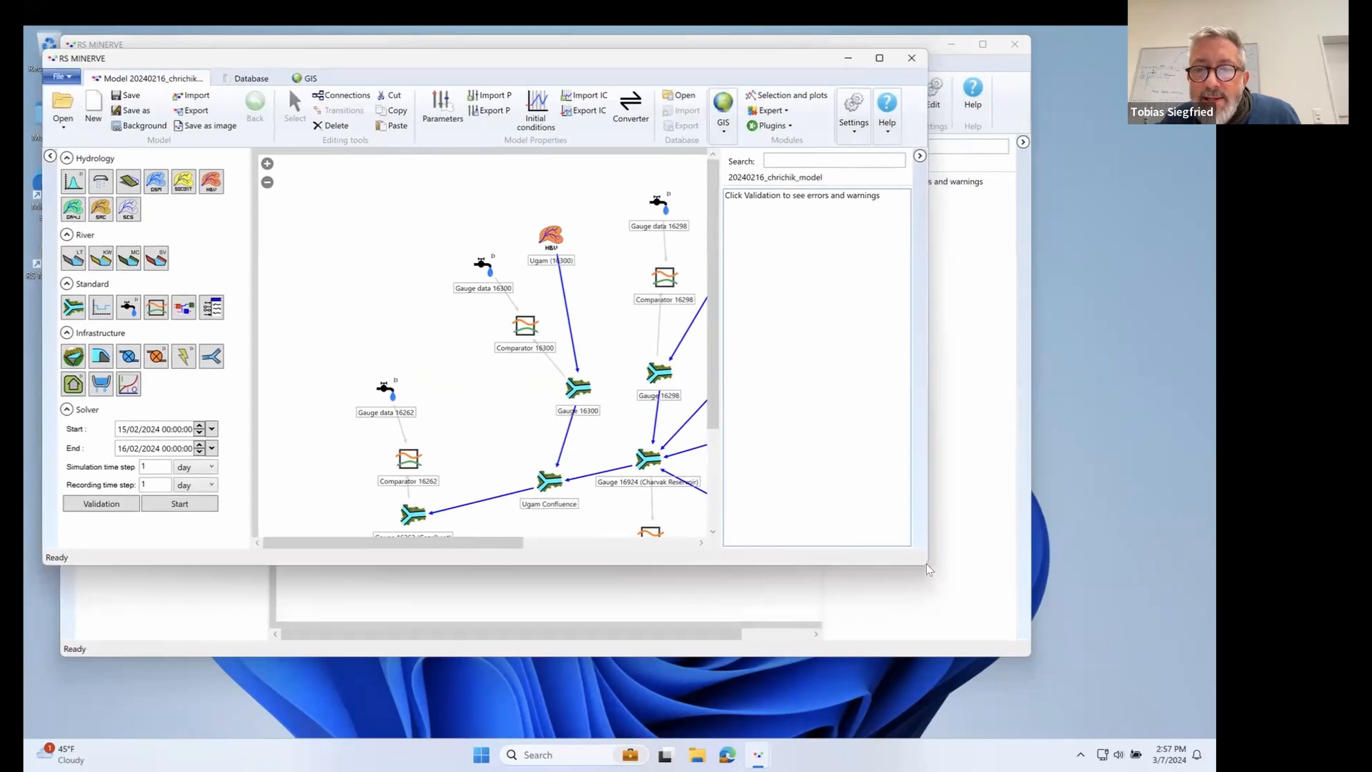
{"action": "left_click_drag", "start_coordinate": [924, 566], "coordinate": [1209, 727]}
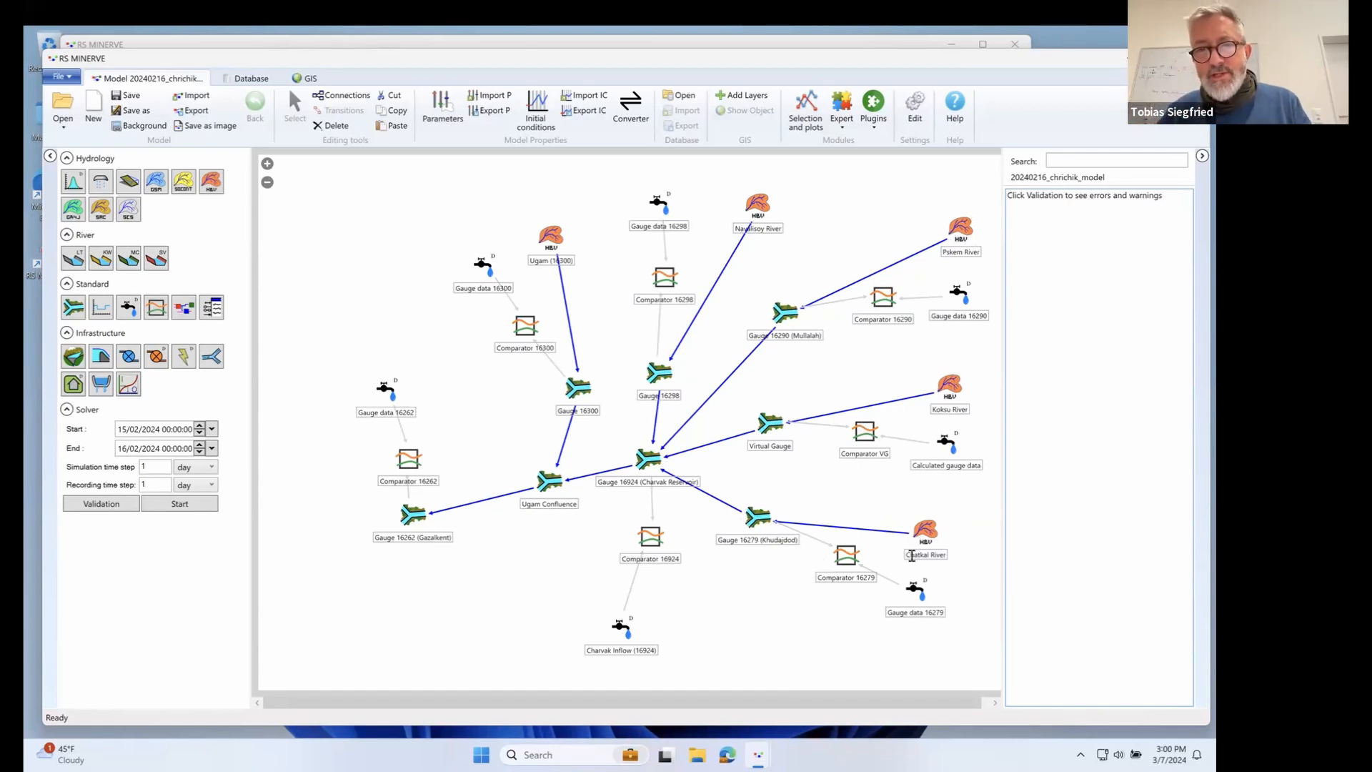
Compare the Chirchik basin map in the course book with the model schematic, then dismiss the system notification.
{"action": "key", "text": "ctrl+Left"}
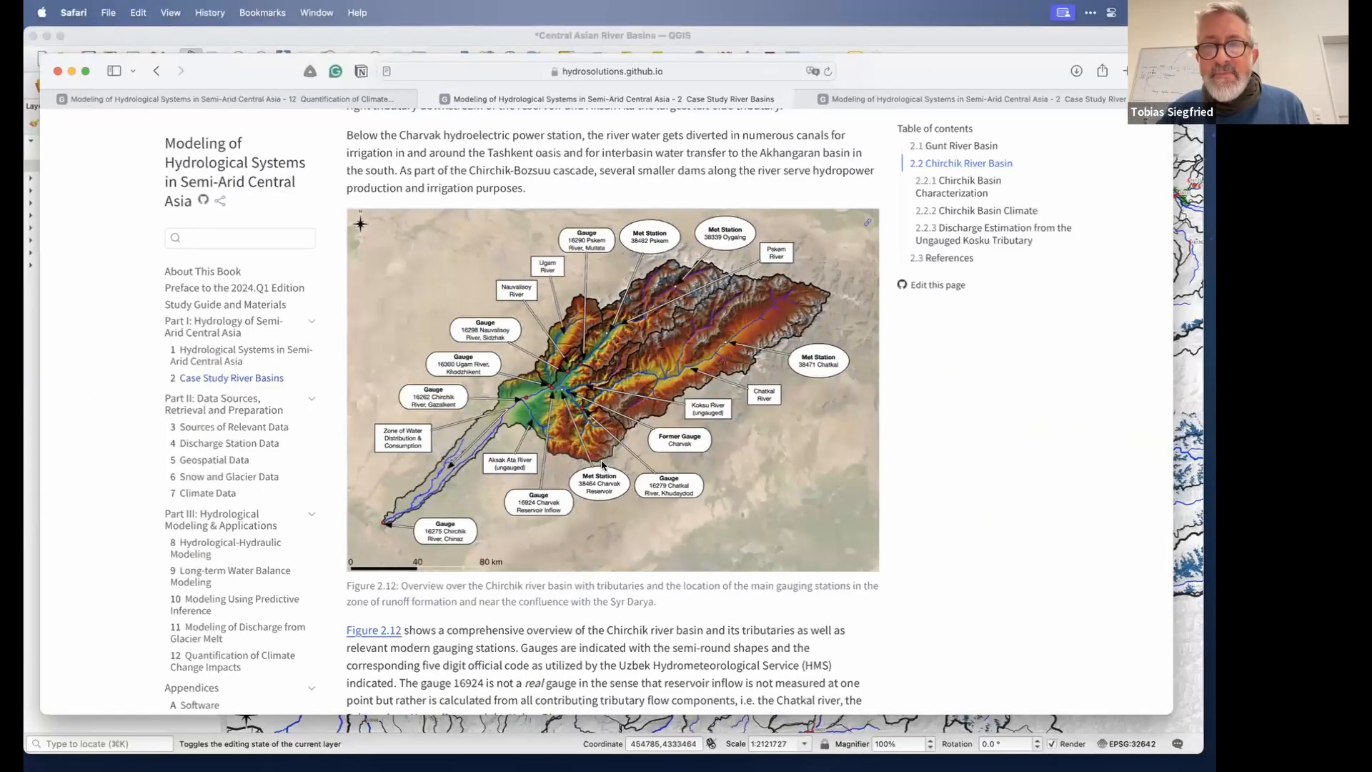
{"action": "key", "text": "ctrl+Right"}
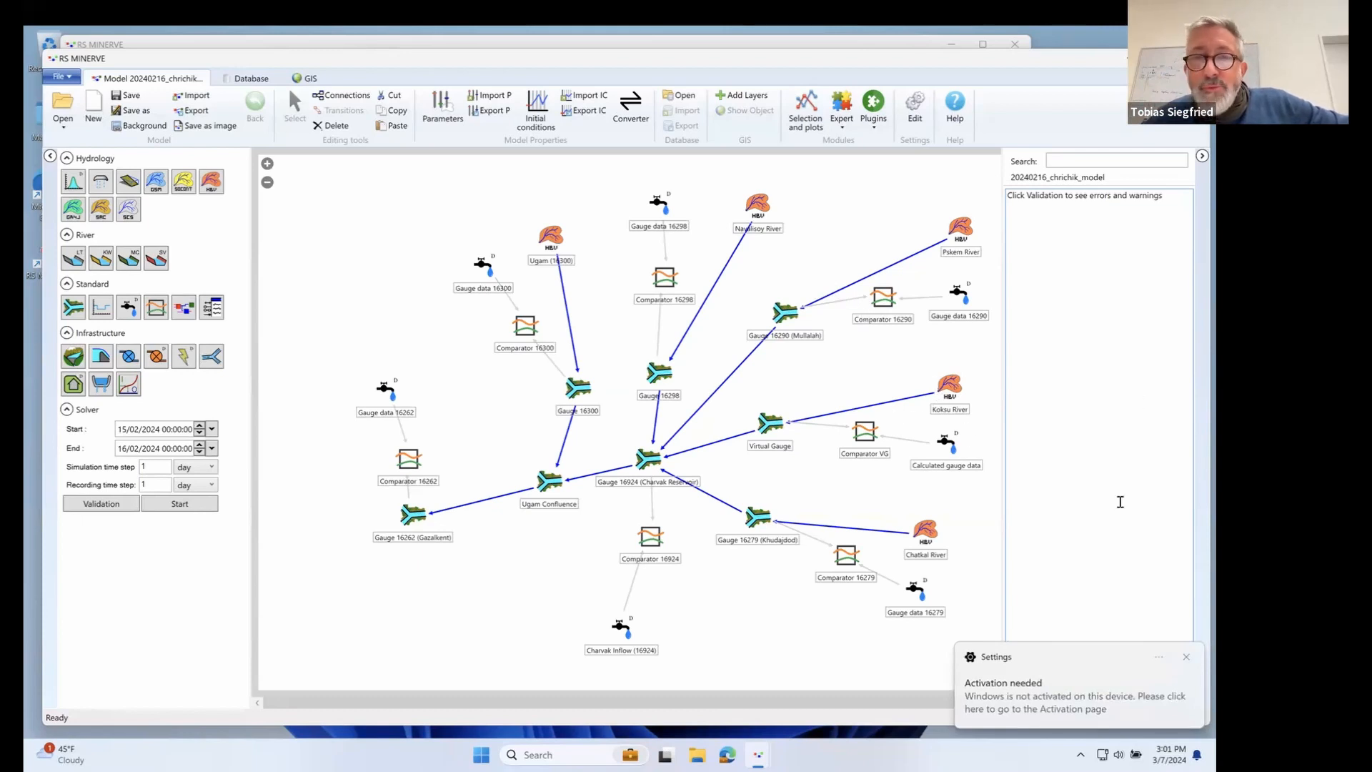
{"action": "left_click", "coordinate": [1186, 661]}
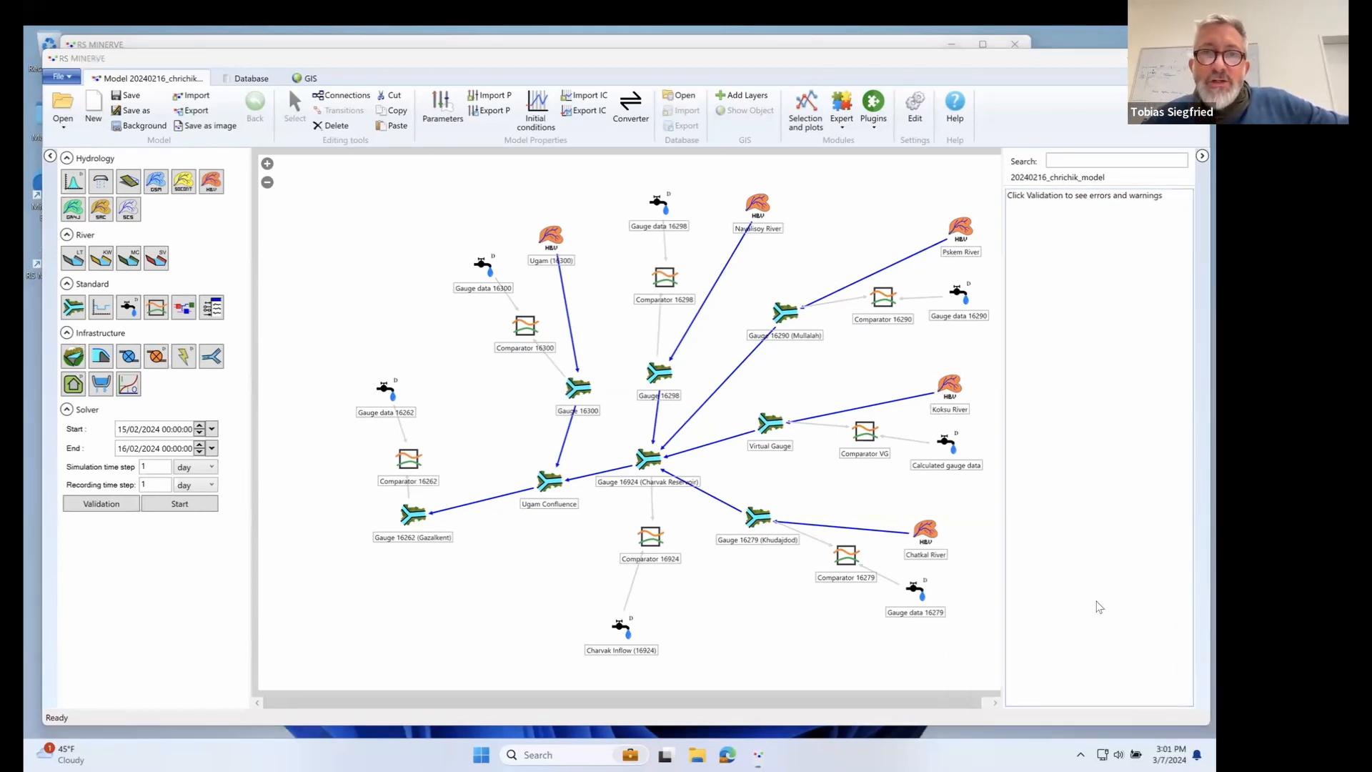